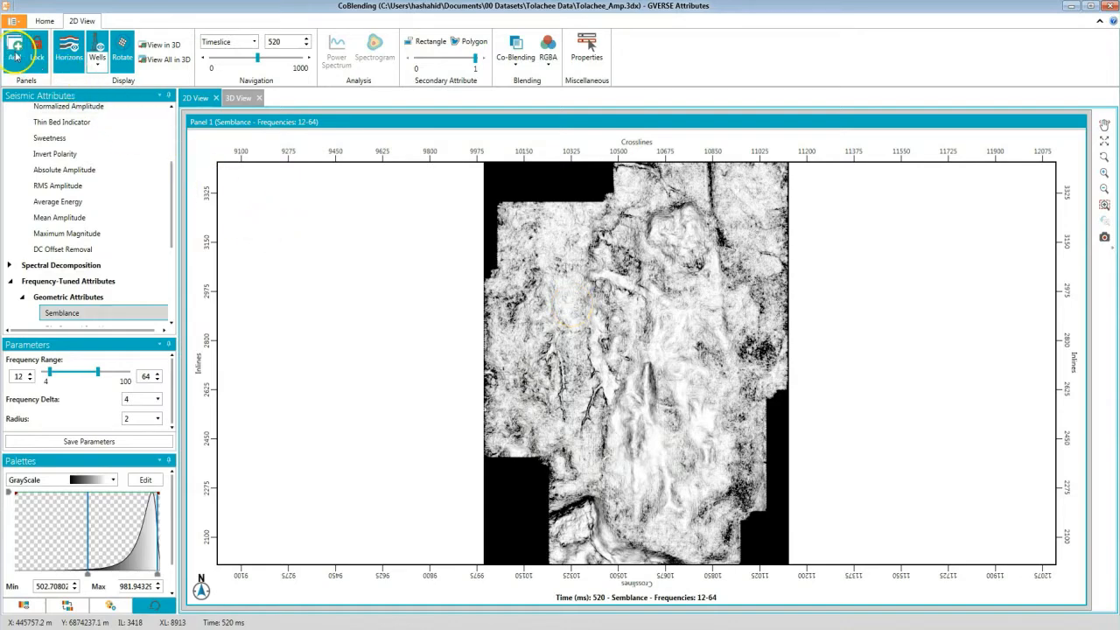
# Add a second 2D panel and display the RMS Amplitude attribute in it.
pyautogui.click(15, 54)
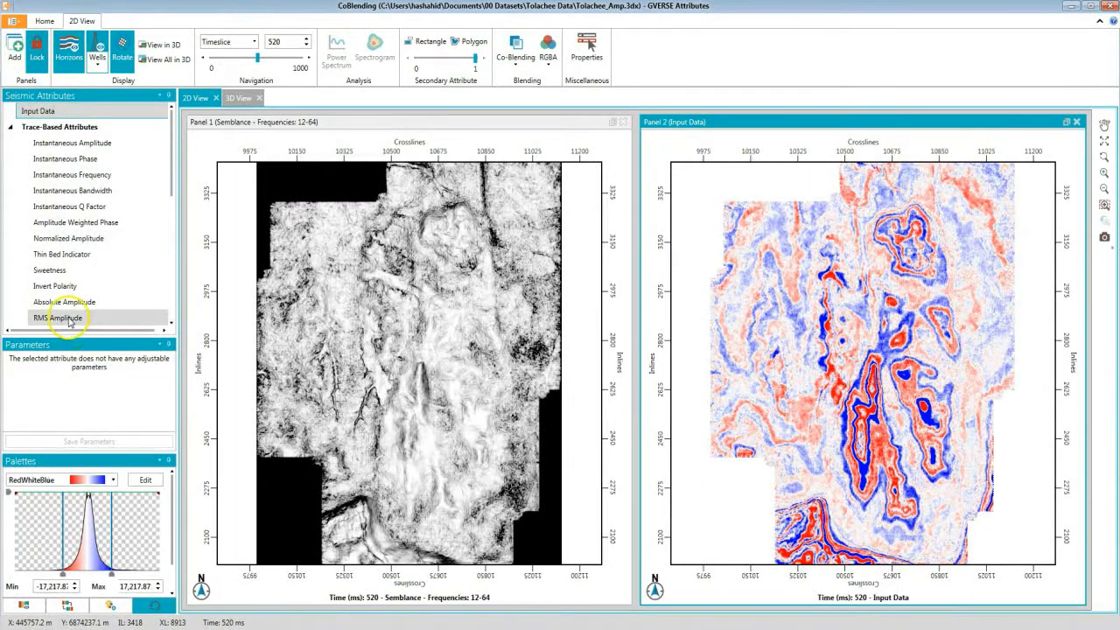
pyautogui.click(62, 318)
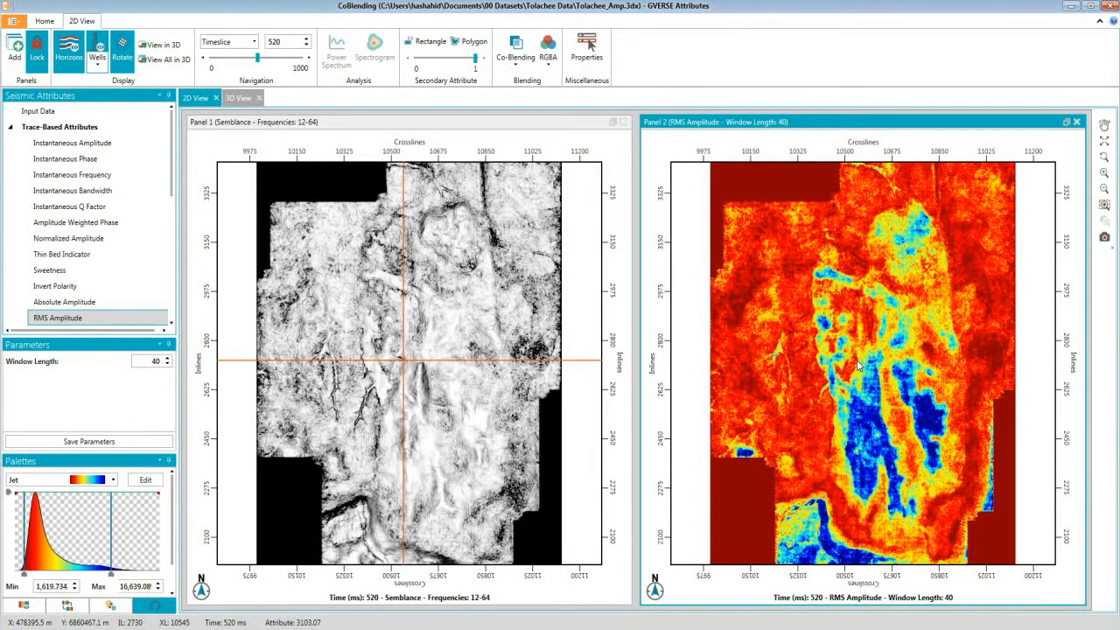
# Maximize the Semblance panel.
pyautogui.scroll(5, 847, 371)
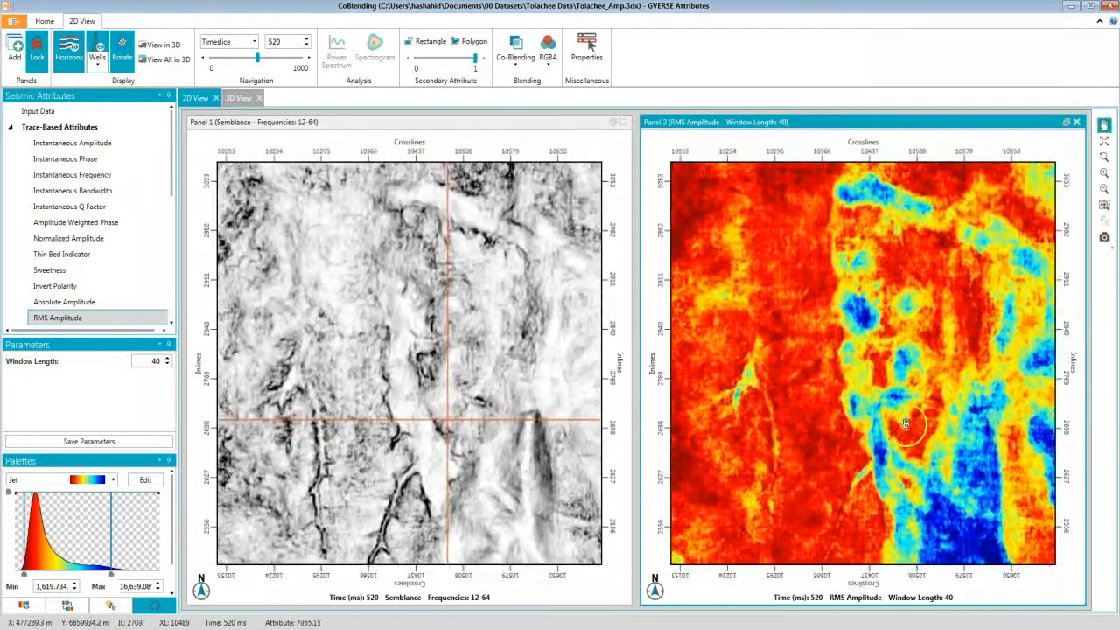
pyautogui.moveTo(906, 425); pyautogui.dragTo(919, 442)
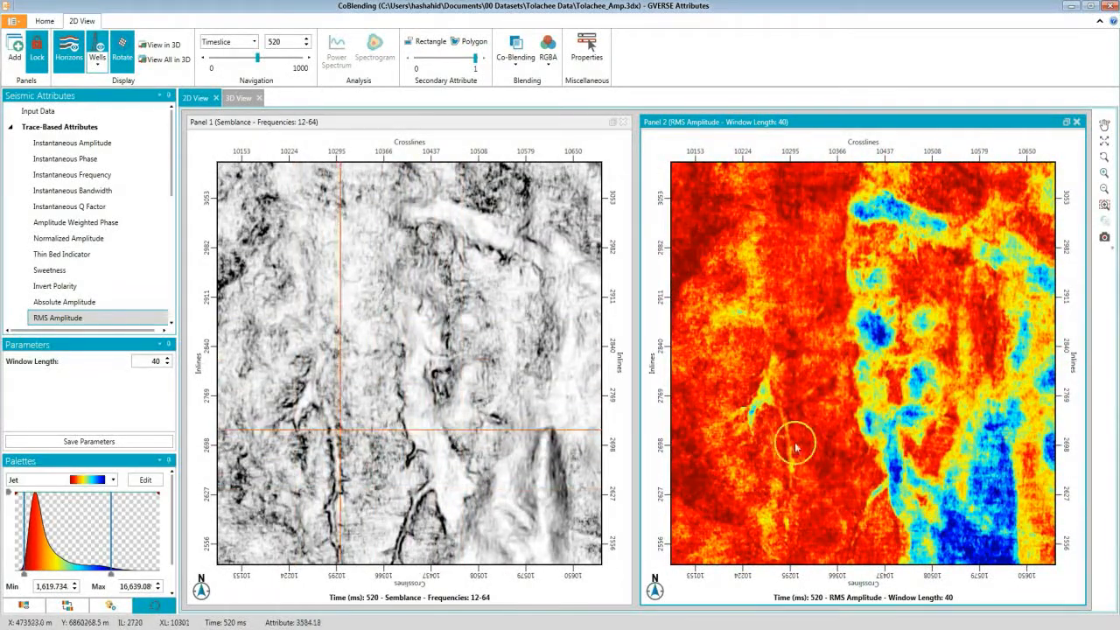
pyautogui.moveTo(913, 442); pyautogui.dragTo(945, 411)
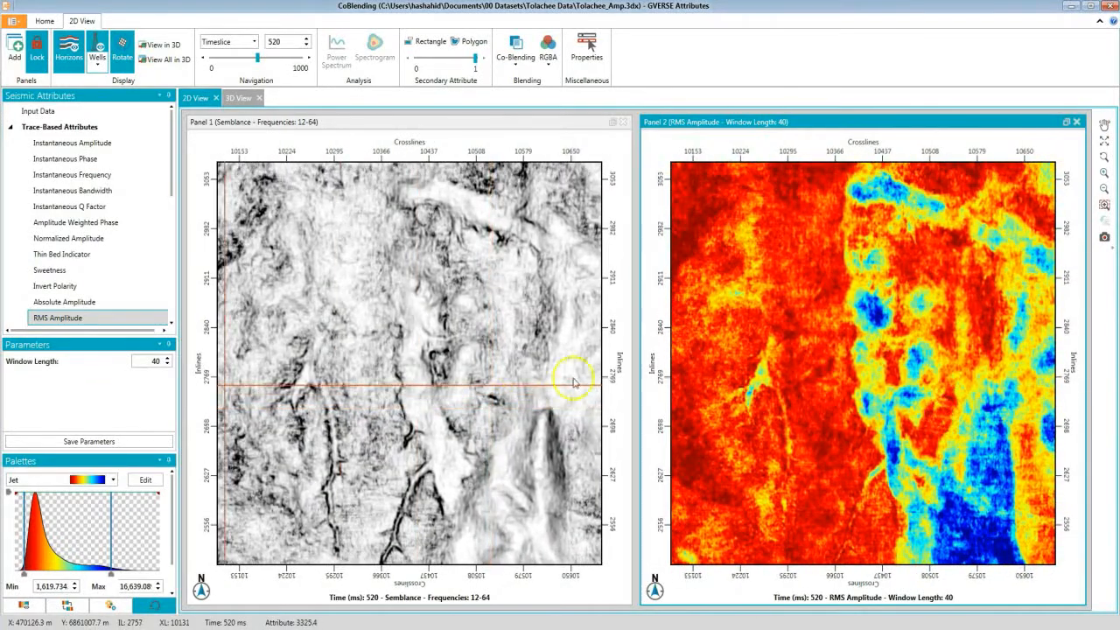
pyautogui.click(477, 355)
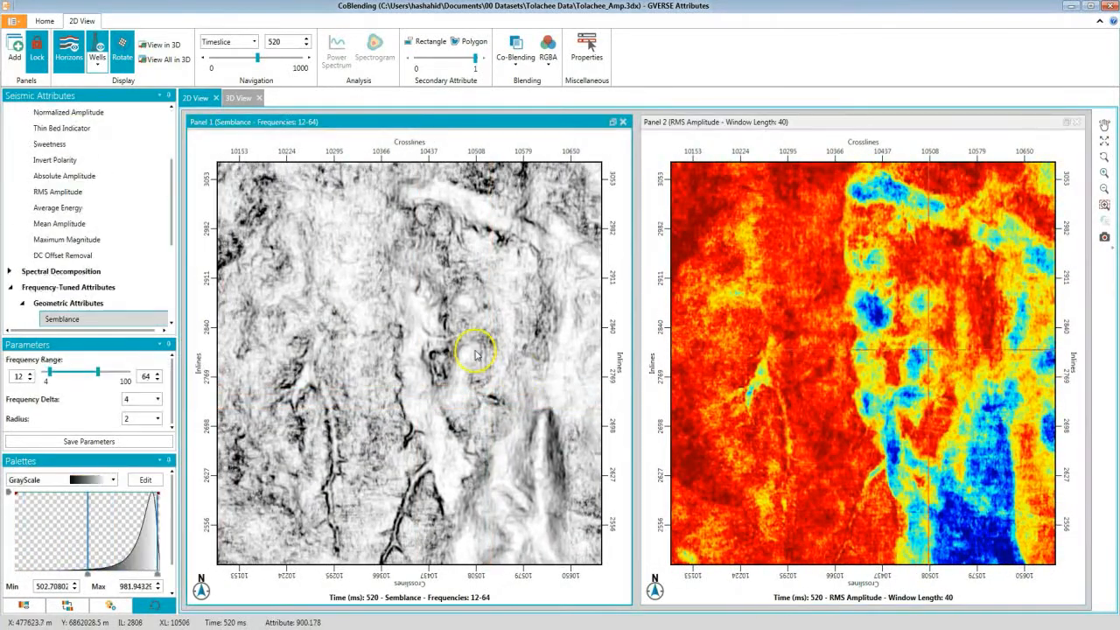
pyautogui.click(613, 123)
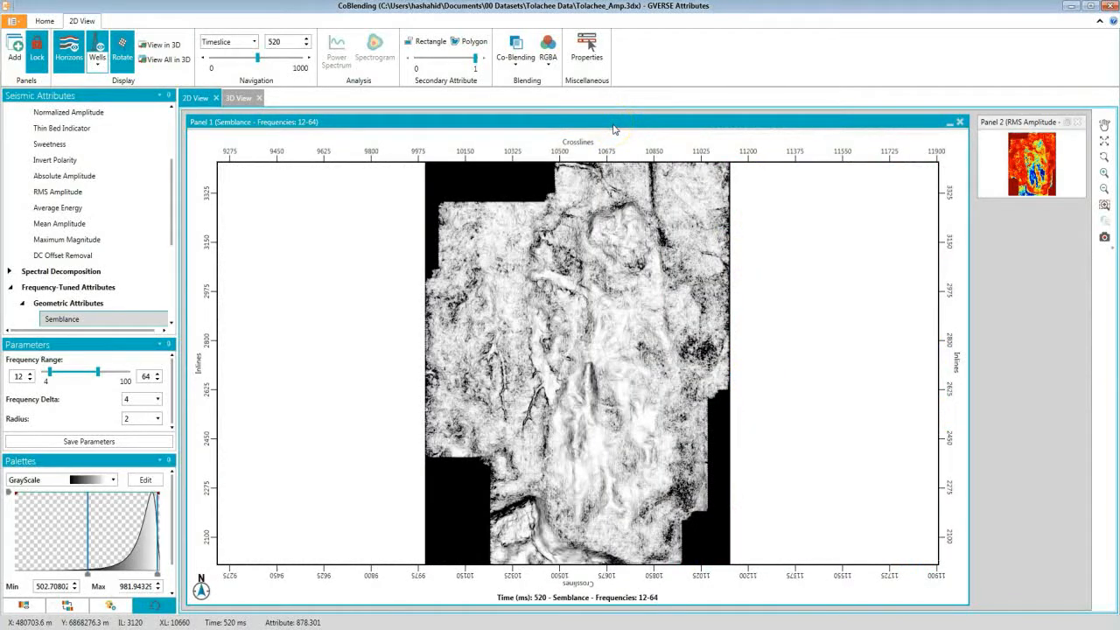
# Turn on co-blending for the Semblance panel with Semblance as base and RMS Amplitude as the overlay attribute.
pyautogui.click(516, 48)
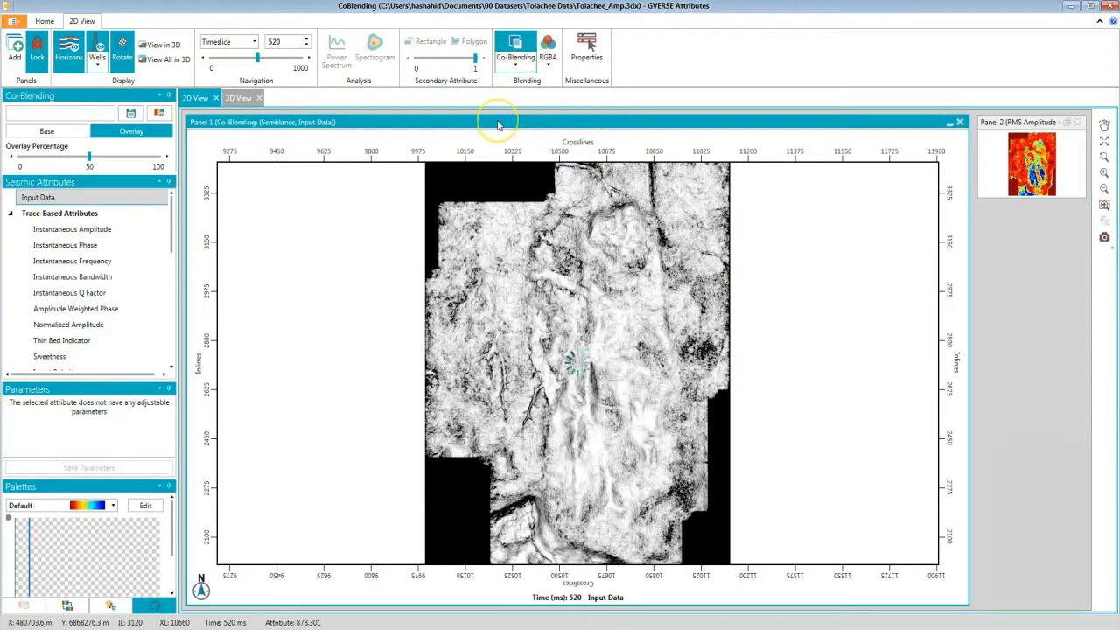
pyautogui.click(75, 133)
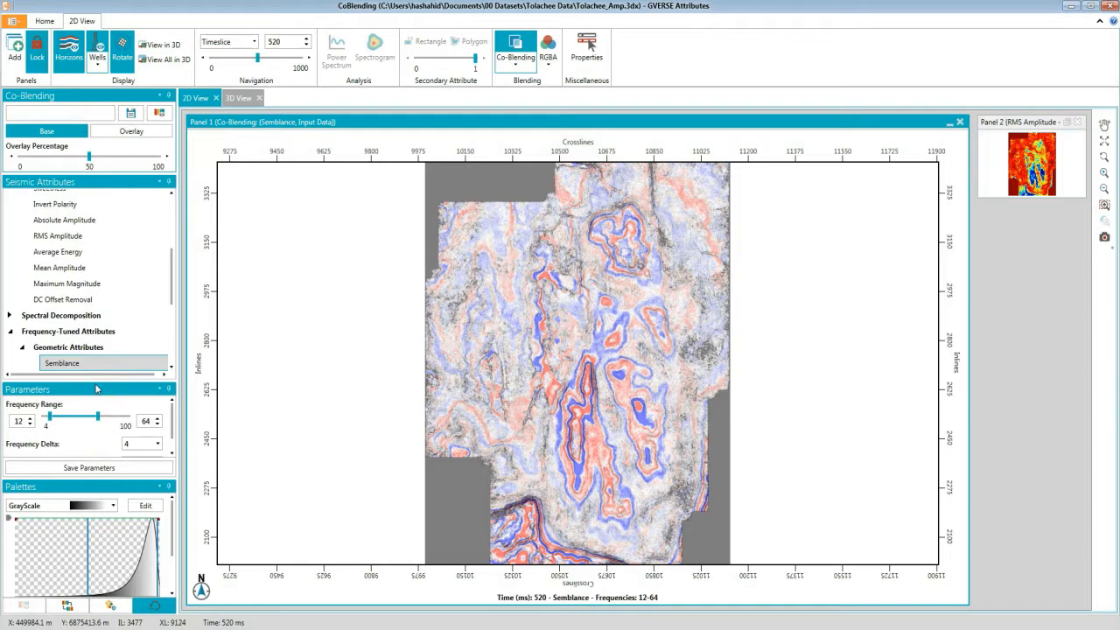
pyautogui.click(131, 131)
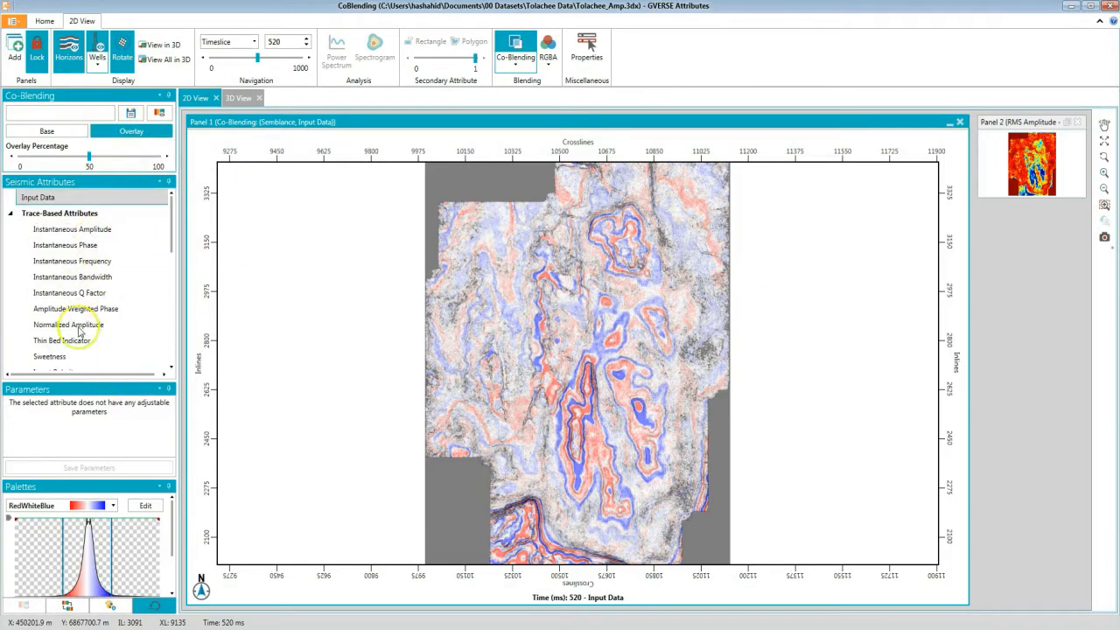
pyautogui.scroll(-1, 79, 331)
pyautogui.click(84, 361)
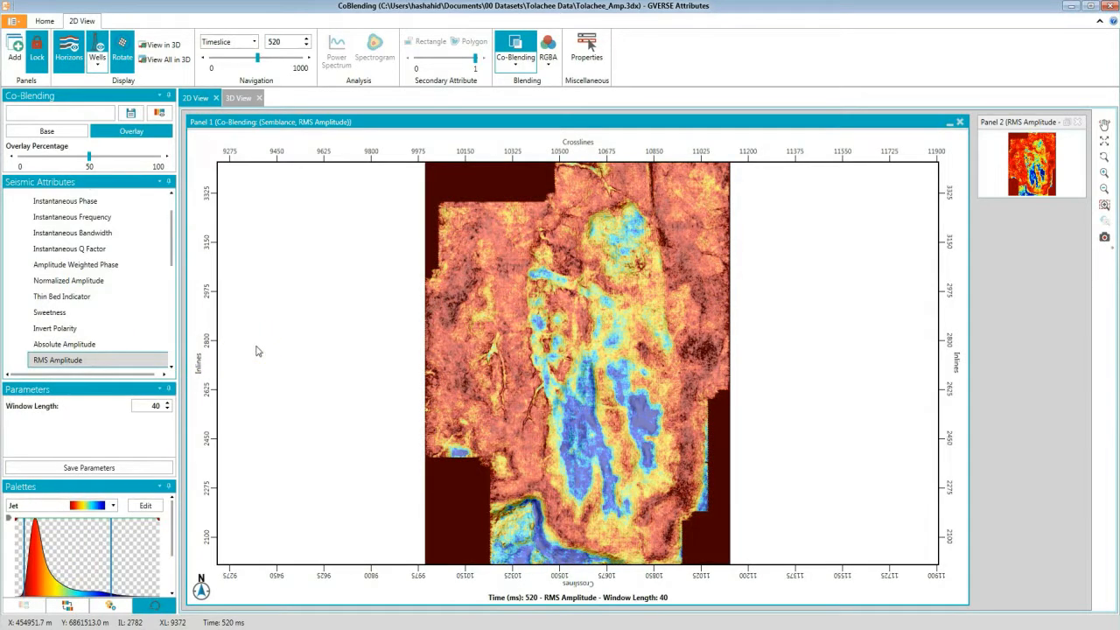
# Set the co-blending overlay percentage to about 20%.
pyautogui.moveTo(87, 164)
pyautogui.moveTo(89, 165); pyautogui.dragTo(16, 167)
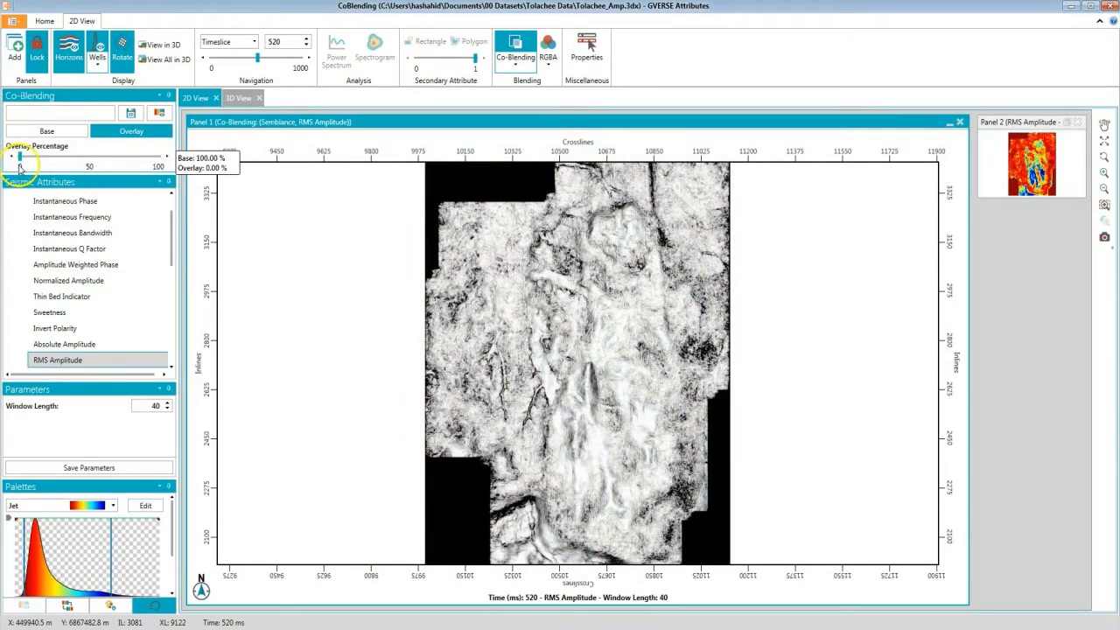
pyautogui.moveTo(16, 168); pyautogui.dragTo(48, 166)
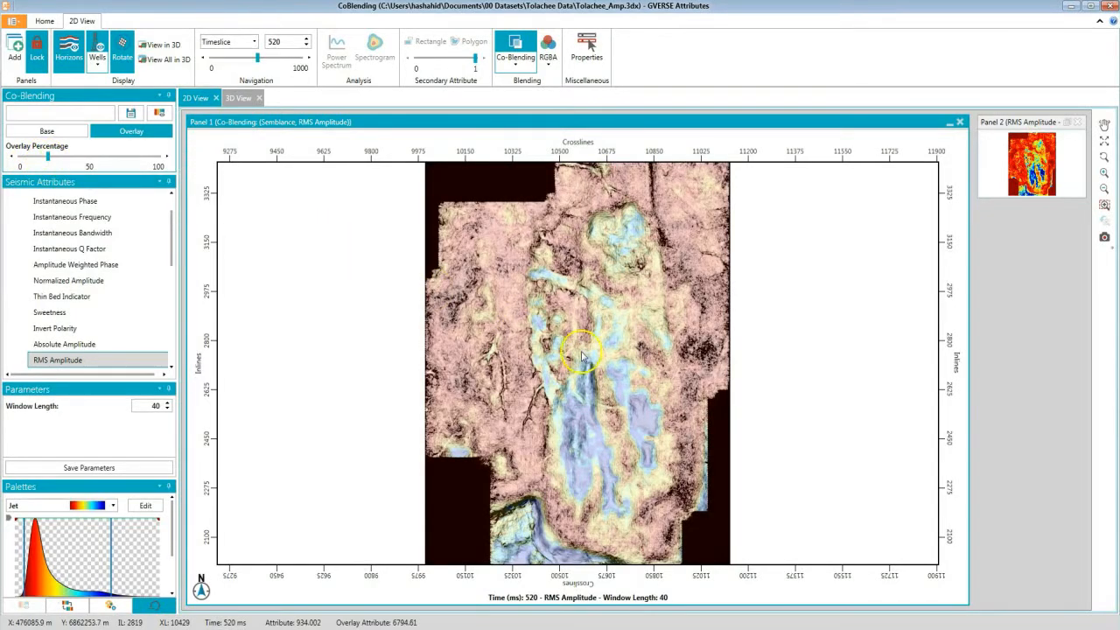
# Open the co-blending color chart and move it to the lower-right corner of the panel.
pyautogui.scroll(4, 584, 366)
pyautogui.scroll(3, 585, 366)
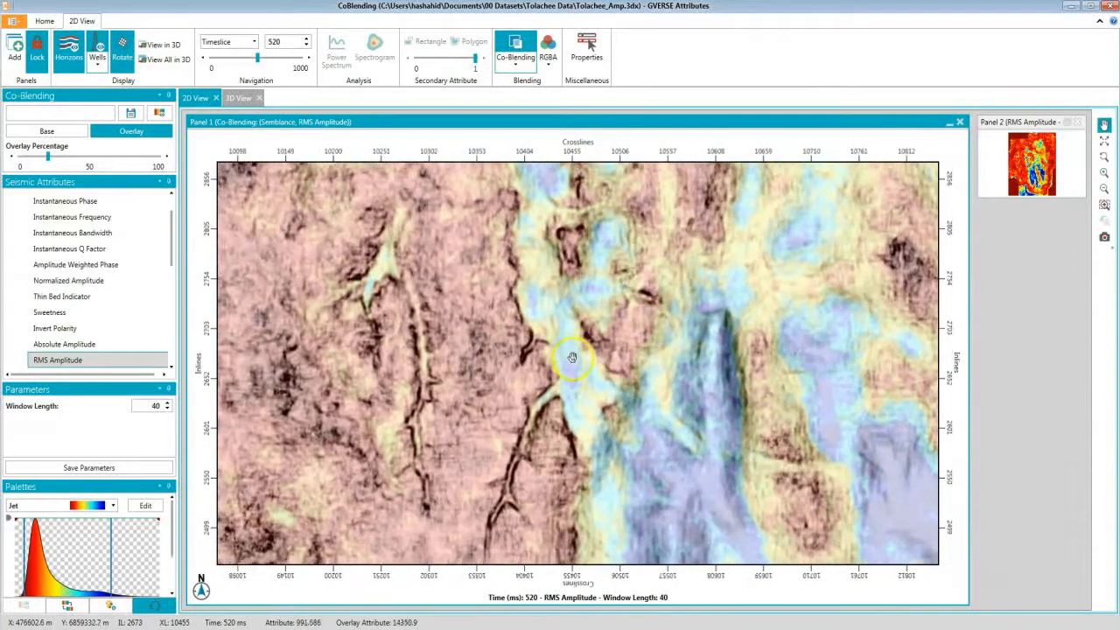
pyautogui.moveTo(571, 357); pyautogui.dragTo(565, 351)
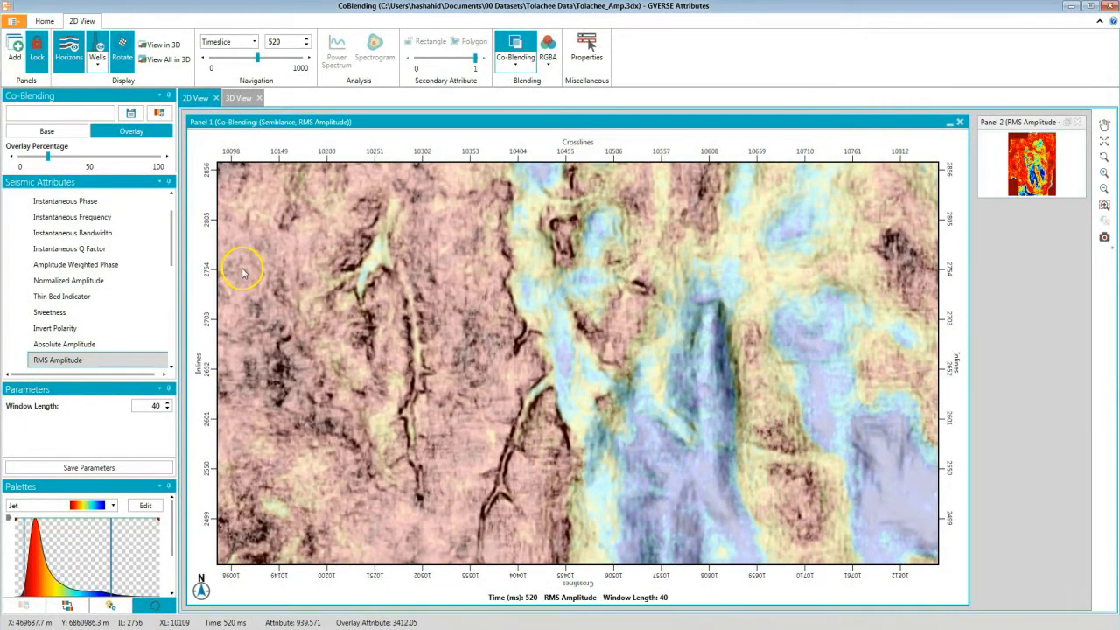
pyautogui.click(159, 113)
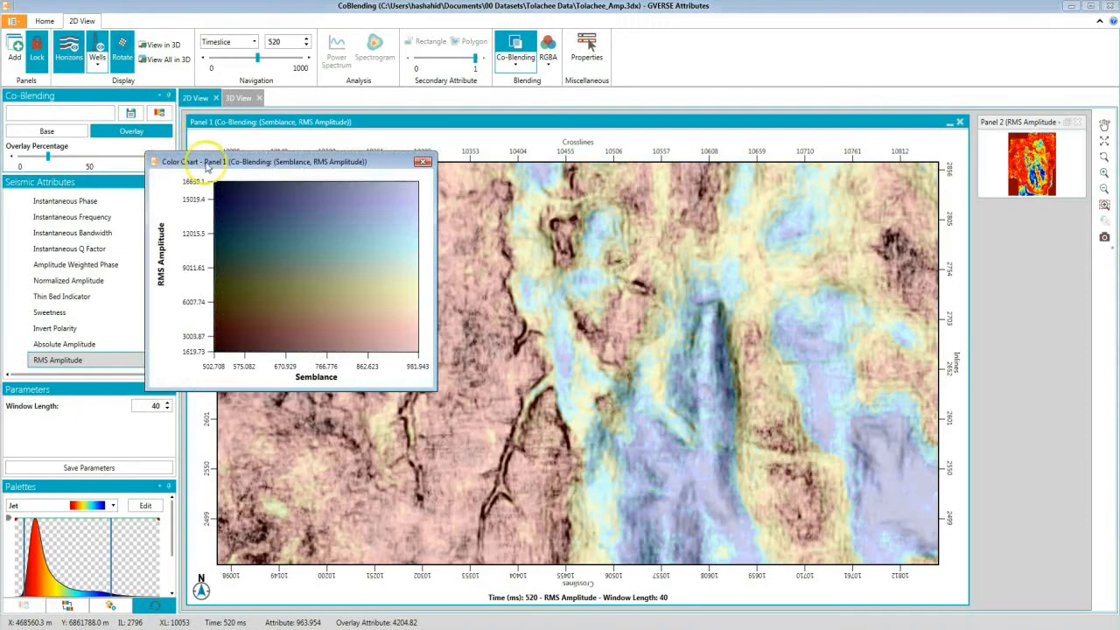
pyautogui.moveTo(201, 155); pyautogui.dragTo(609, 275)
pyautogui.moveTo(673, 303); pyautogui.dragTo(871, 386)
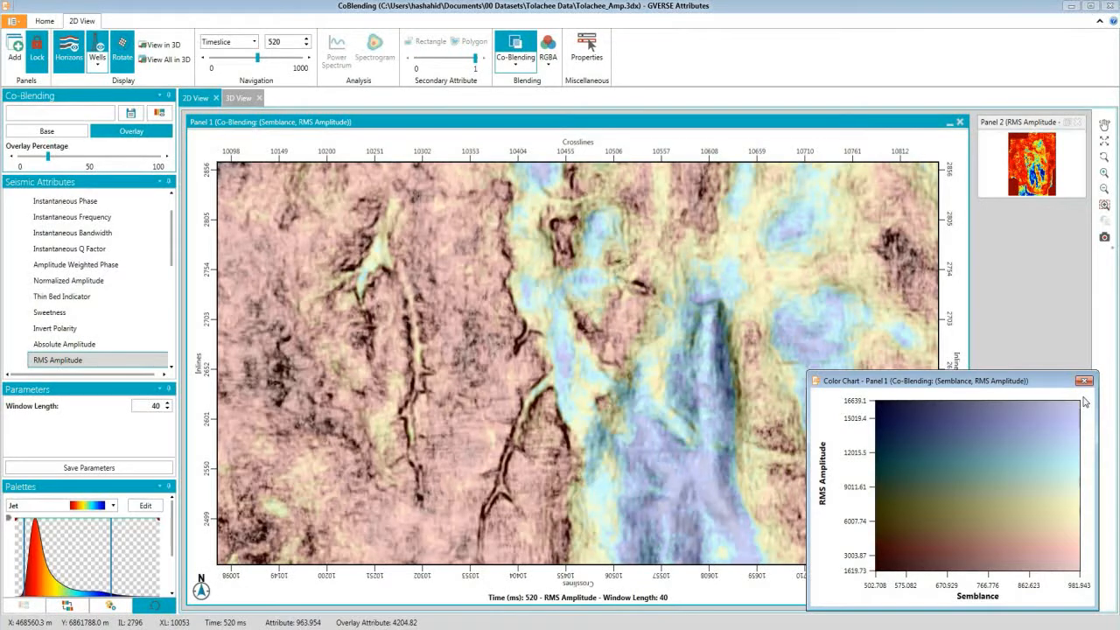
# Adjust the overlay Jet palette so low RMS Amplitude values are left uncoloured.
pyautogui.click(69, 608)
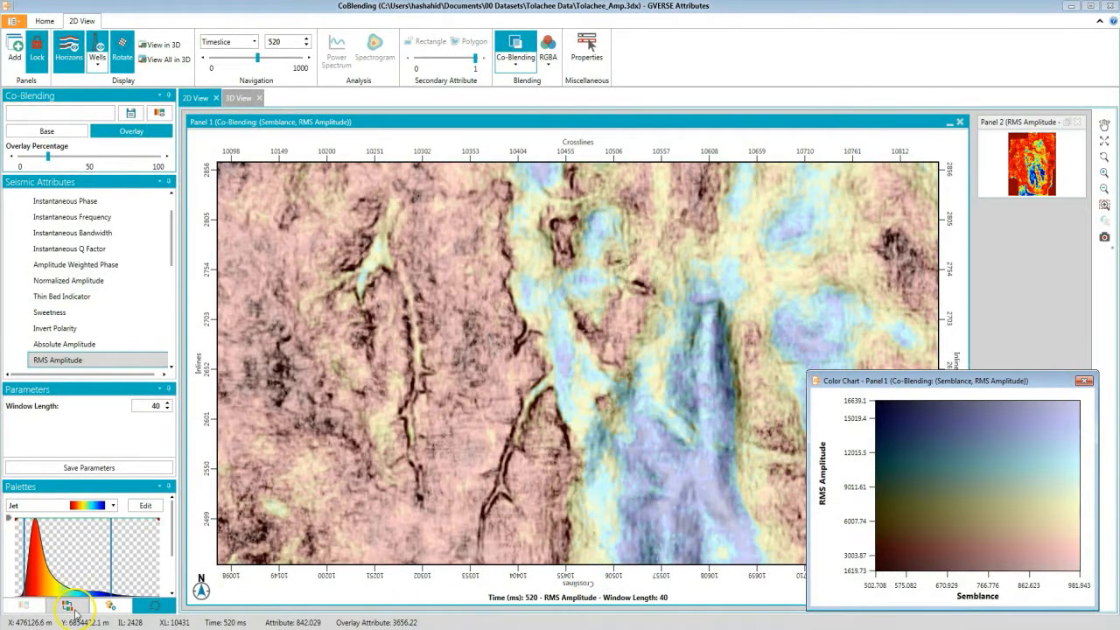
pyautogui.moveTo(23, 574); pyautogui.dragTo(15, 578)
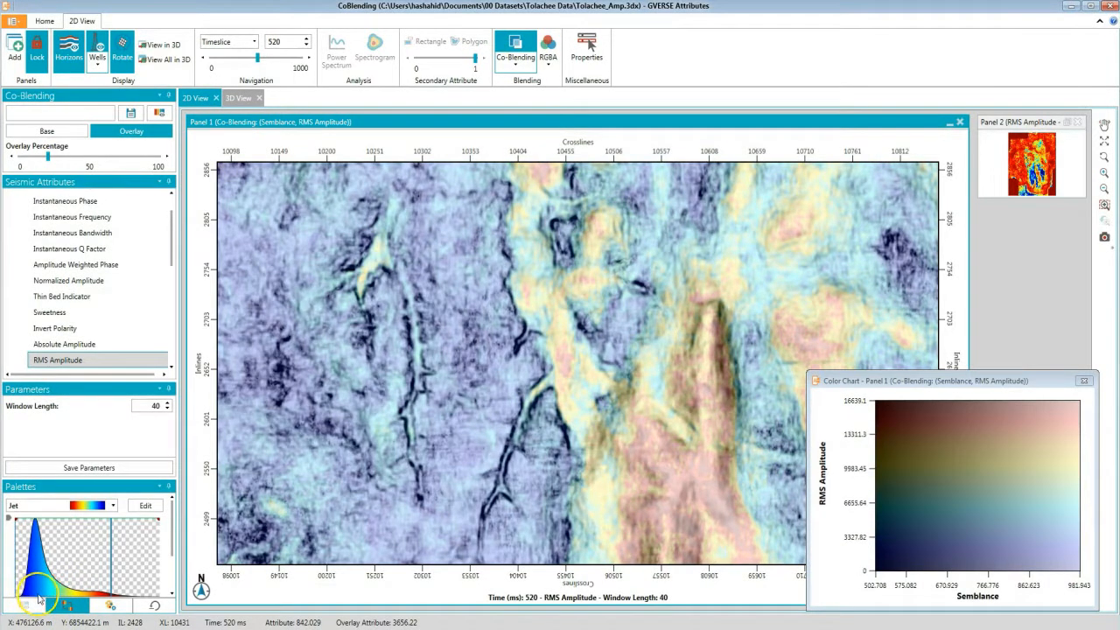
pyautogui.moveTo(15, 578); pyautogui.dragTo(38, 578)
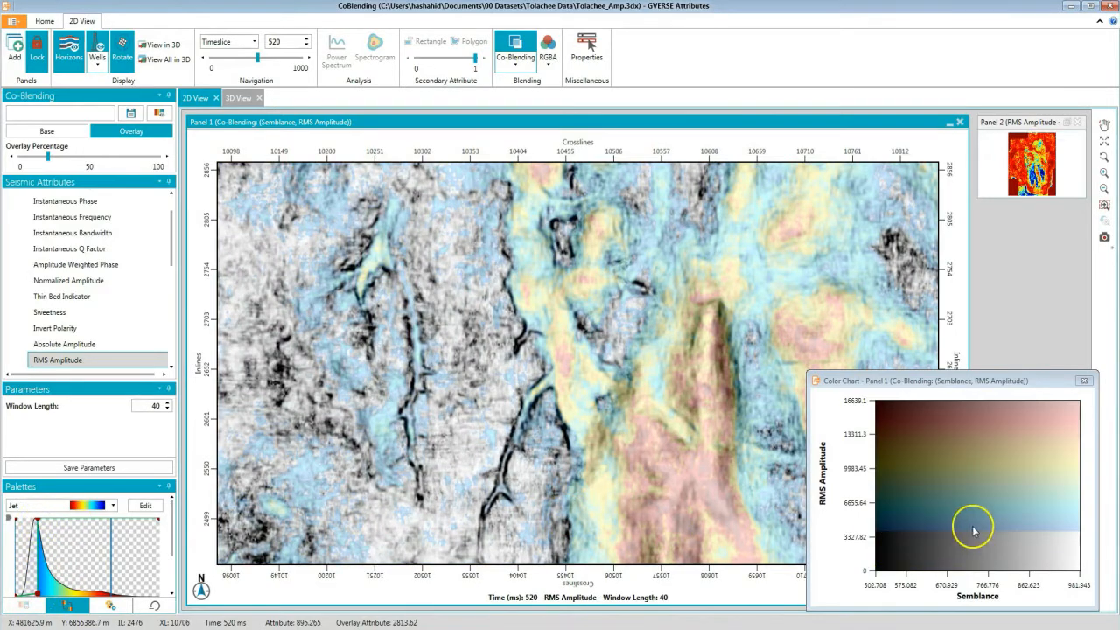
# Raise the co-blending overlay percentage to about 55%.
pyautogui.scroll(-3, 516, 485)
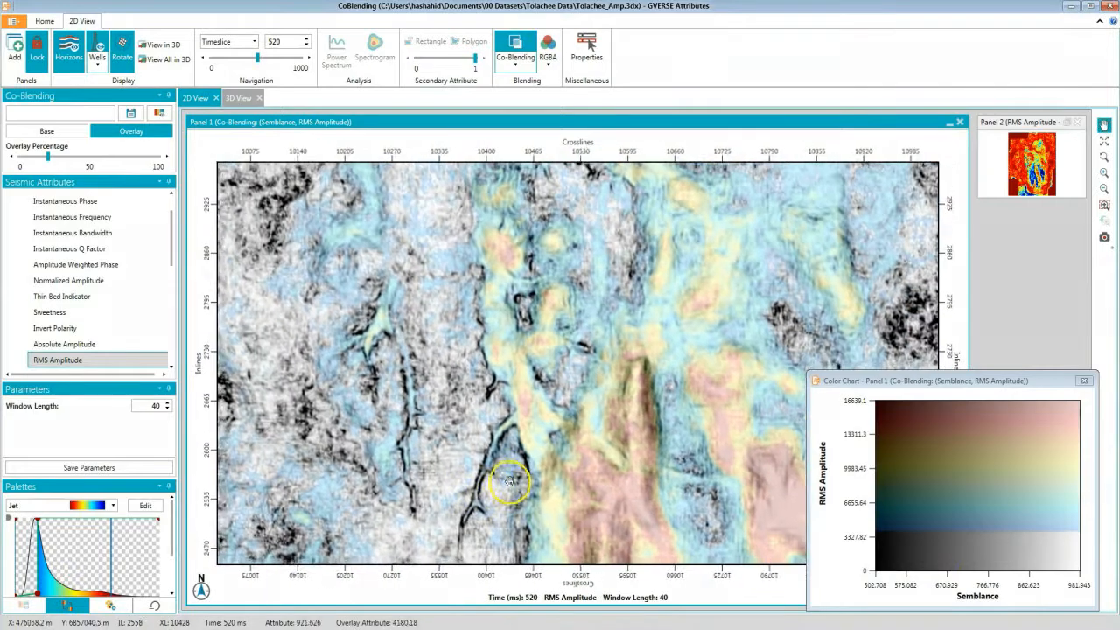
pyautogui.moveTo(509, 482); pyautogui.dragTo(506, 480)
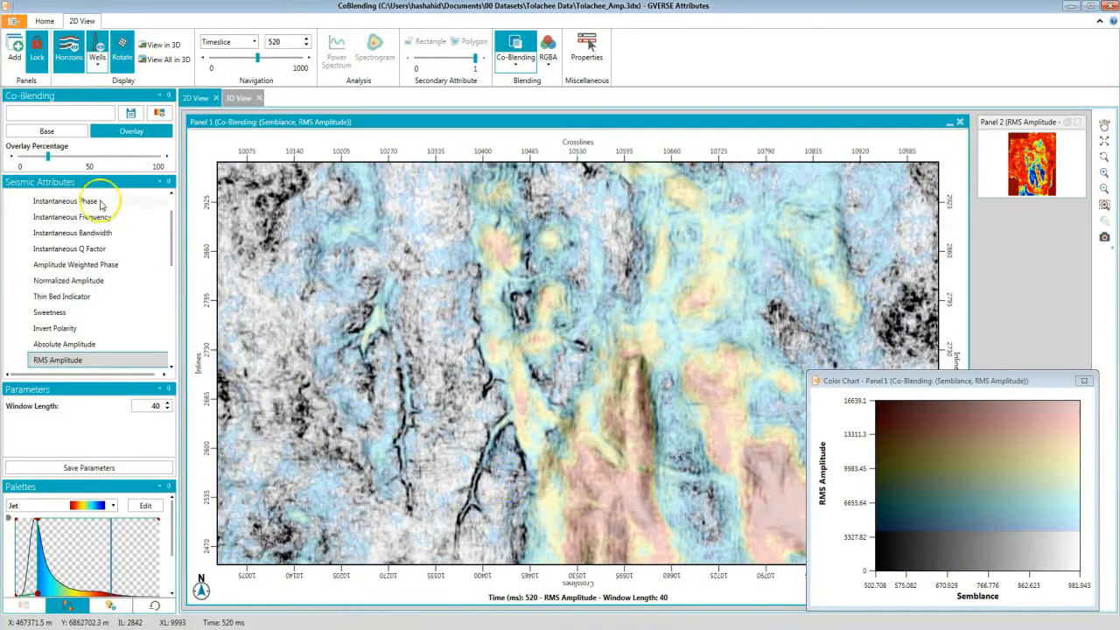
pyautogui.moveTo(51, 164)
pyautogui.moveTo(51, 165); pyautogui.dragTo(111, 175)
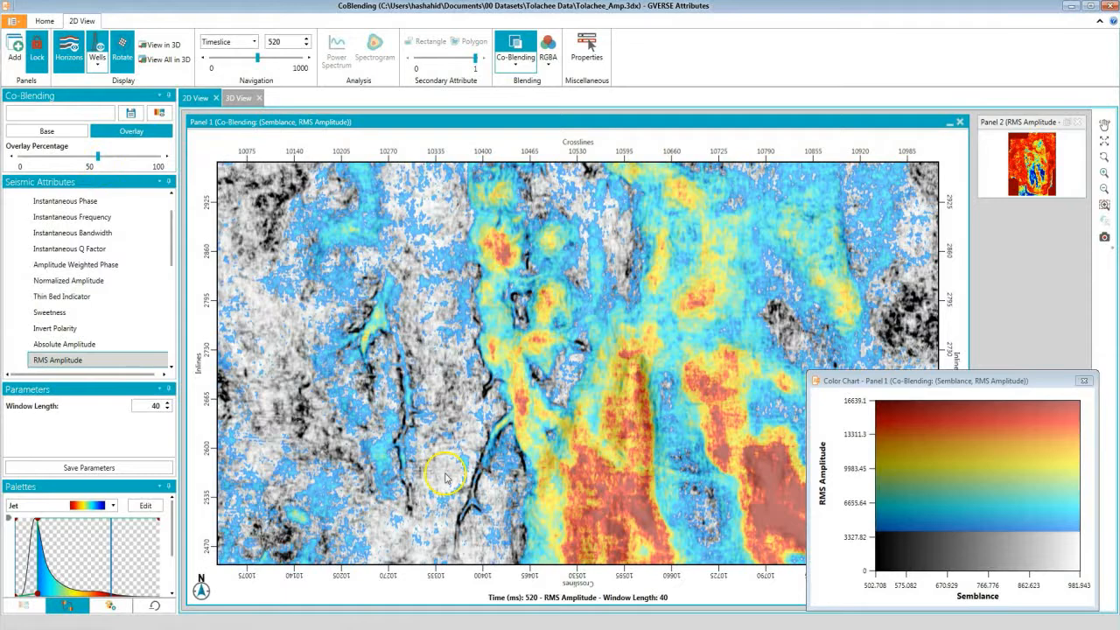
# Save the co-blending setup under the name Channel_RMS.
pyautogui.click(64, 114)
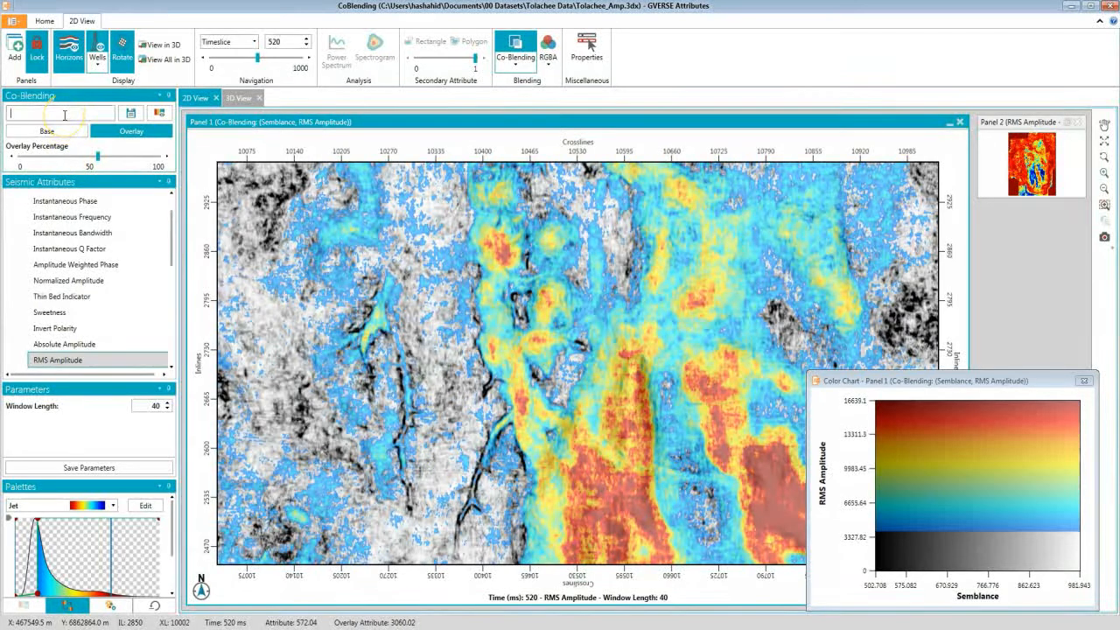
pyautogui.click(129, 114)
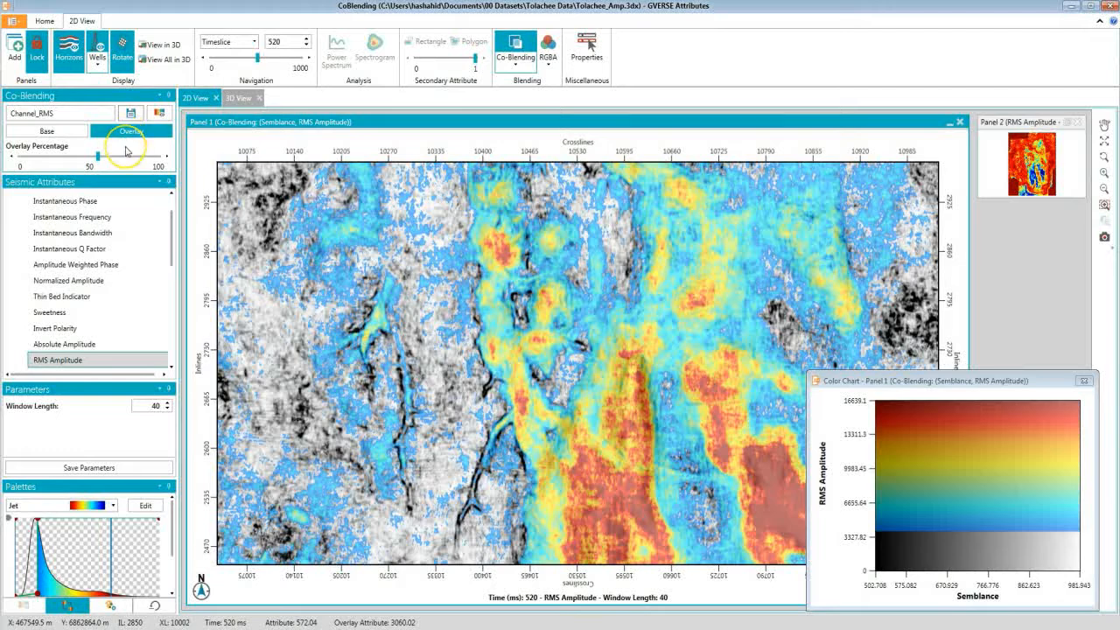
pyautogui.click(516, 57)
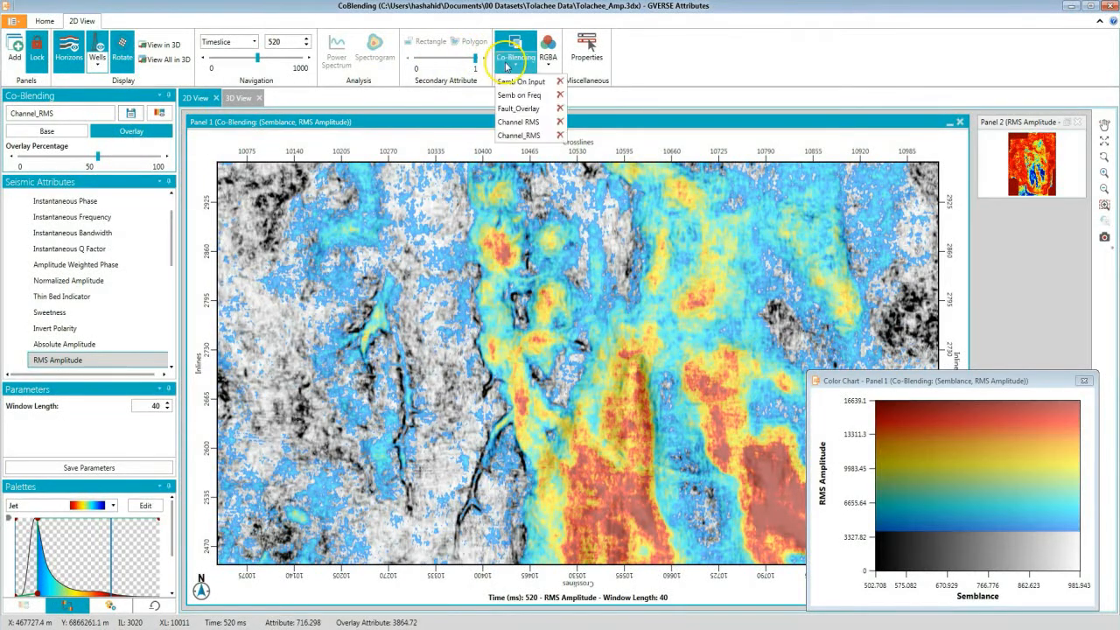
pyautogui.click(462, 105)
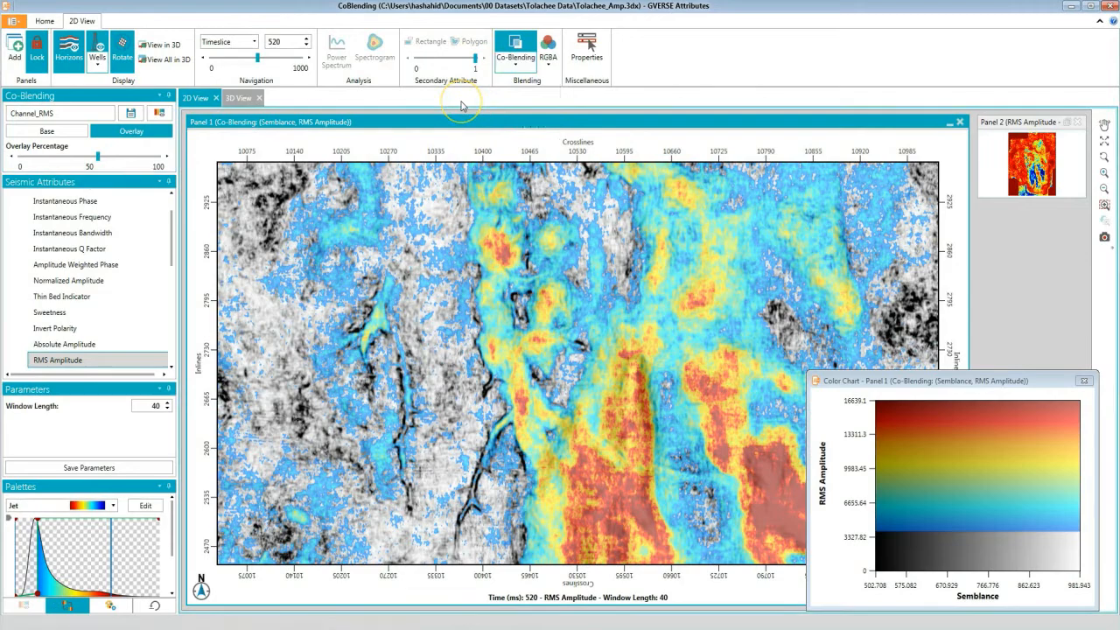
# Apply the saved channel co-blend to the surface in the 3D view.
pyautogui.click(238, 97)
pyautogui.click(438, 66)
pyautogui.click(445, 138)
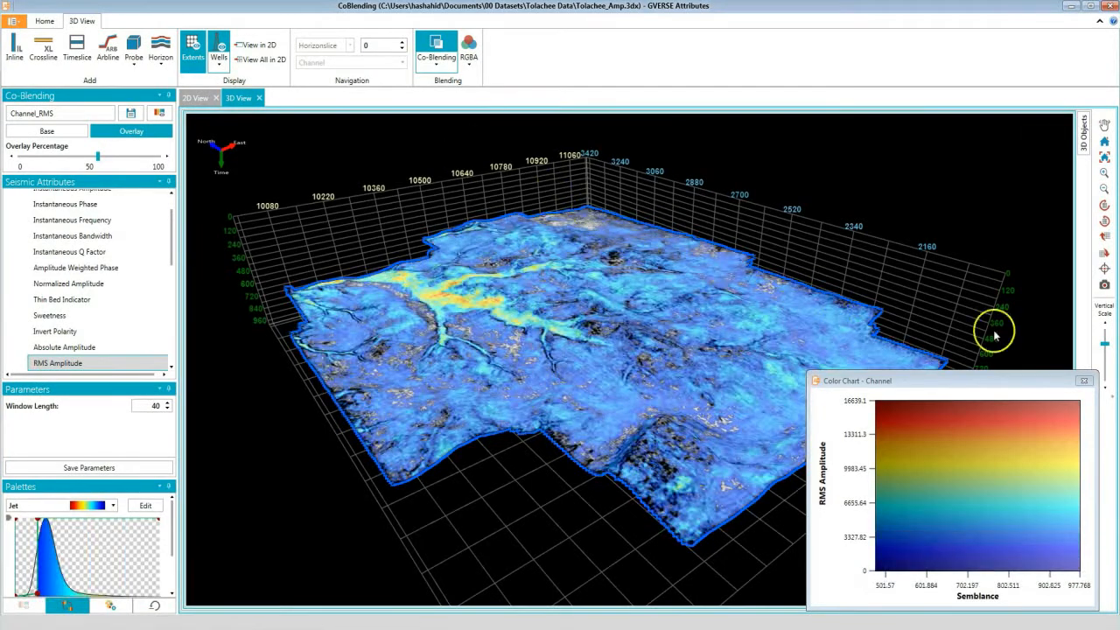
# Close the co-blending color chart window in the 3D view.
pyautogui.click(1085, 381)
pyautogui.moveTo(695, 345); pyautogui.dragTo(646, 353)
pyautogui.scroll(5, 678, 385)
pyautogui.scroll(-4, 691, 367)
pyautogui.scroll(2, 695, 369)
pyautogui.scroll(-1, 693, 373)
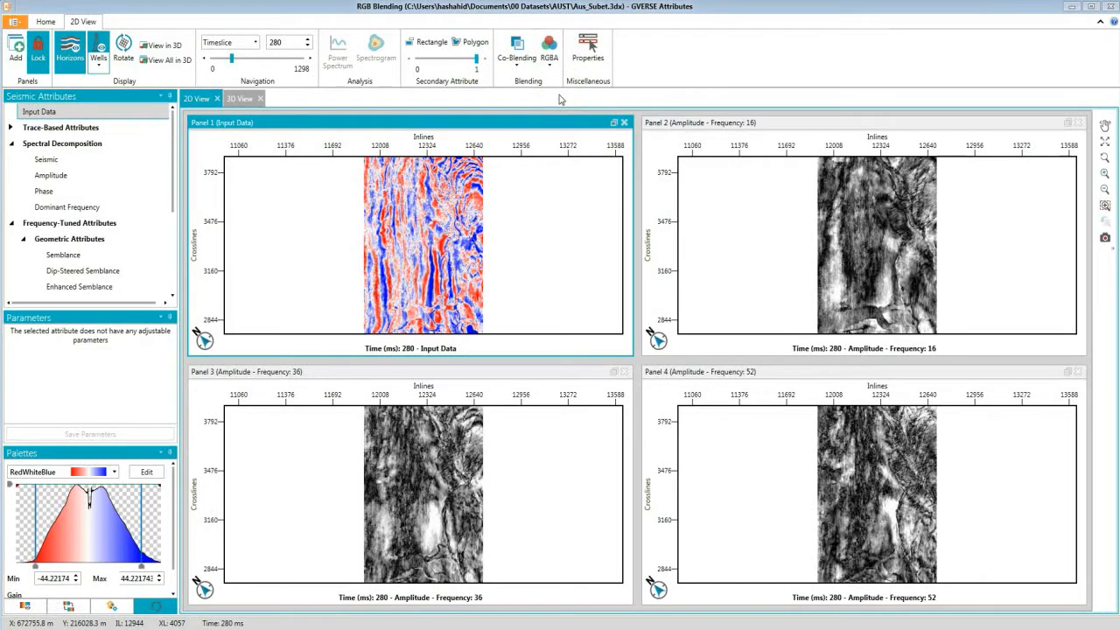
# Inspect the frequency settings of each spectral amplitude panel in the four-panel layout.
pyautogui.scroll(5, 433, 312)
pyautogui.moveTo(434, 309); pyautogui.dragTo(453, 261)
pyautogui.scroll(1, 453, 262)
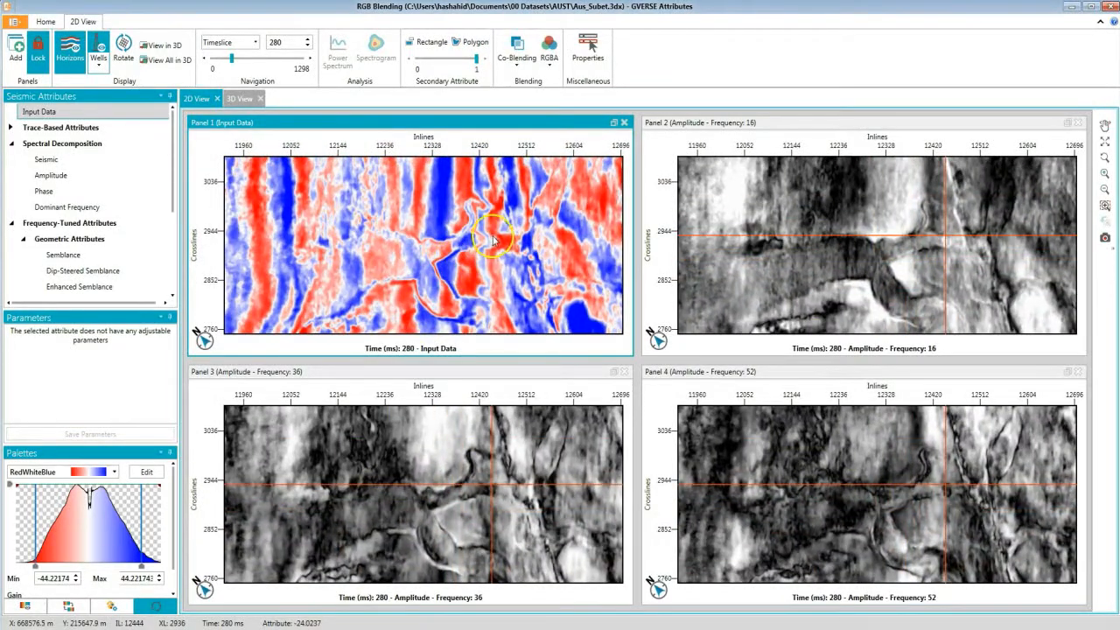
pyautogui.click(837, 275)
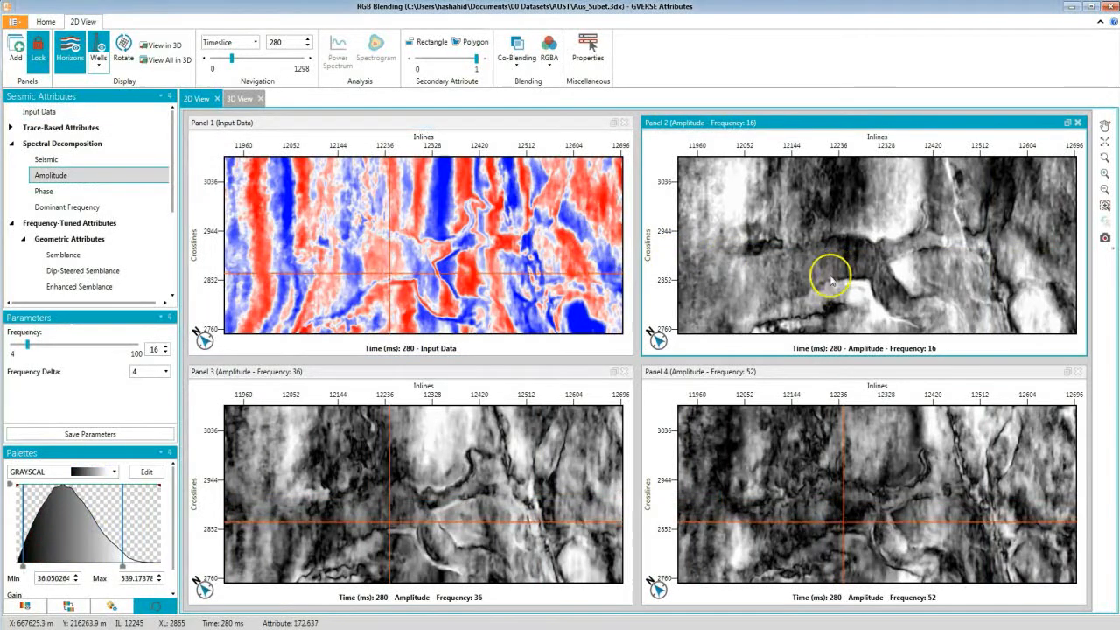
pyautogui.click(457, 500)
pyautogui.click(839, 512)
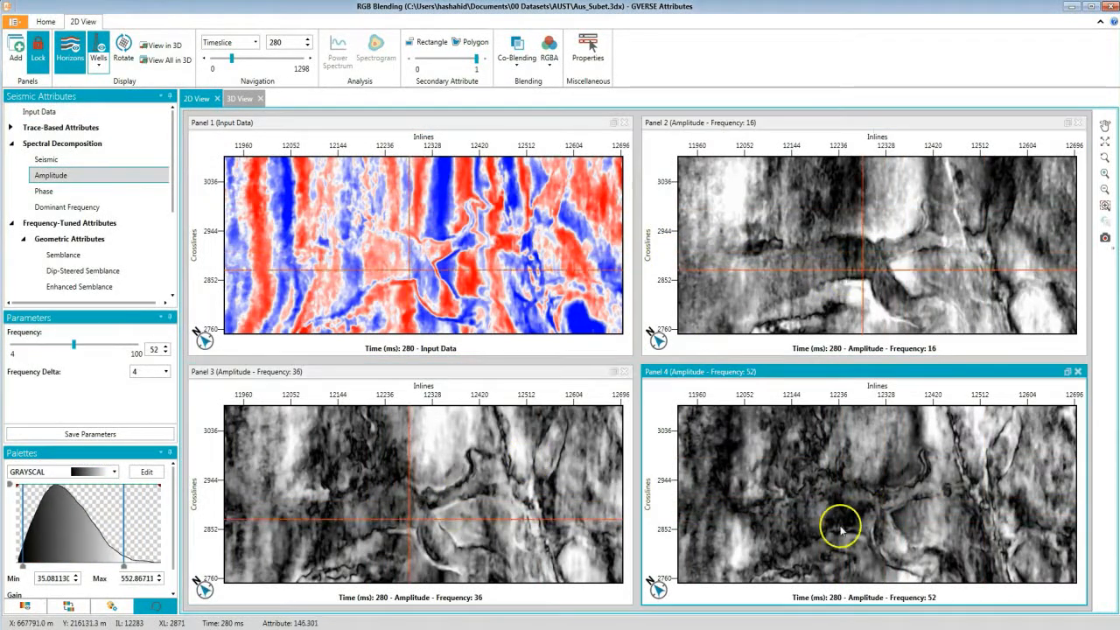
pyautogui.click(493, 313)
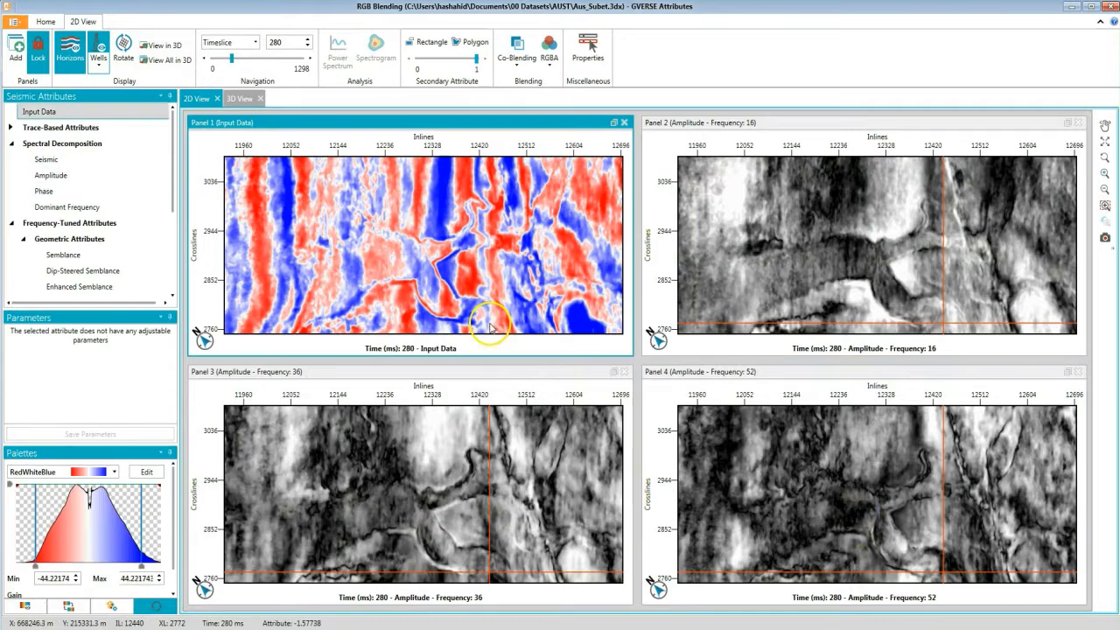
# Start RGBA blending in the first panel and assign Amplitude at frequency 16 to the red channel.
pyautogui.click(548, 58)
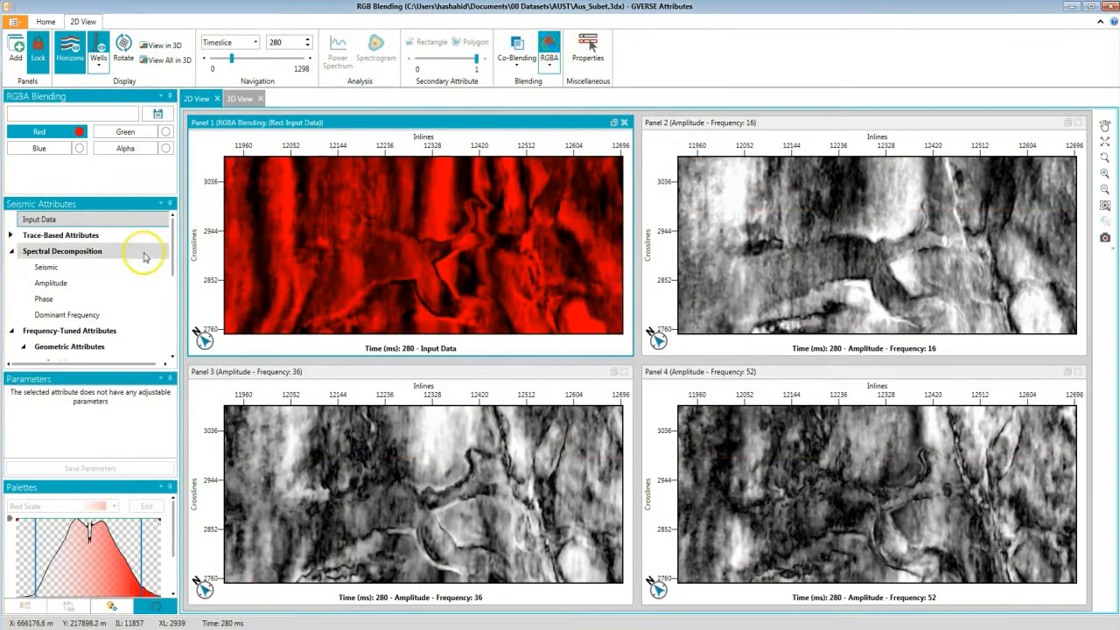
pyautogui.click(101, 285)
pyautogui.doubleClick(156, 411)
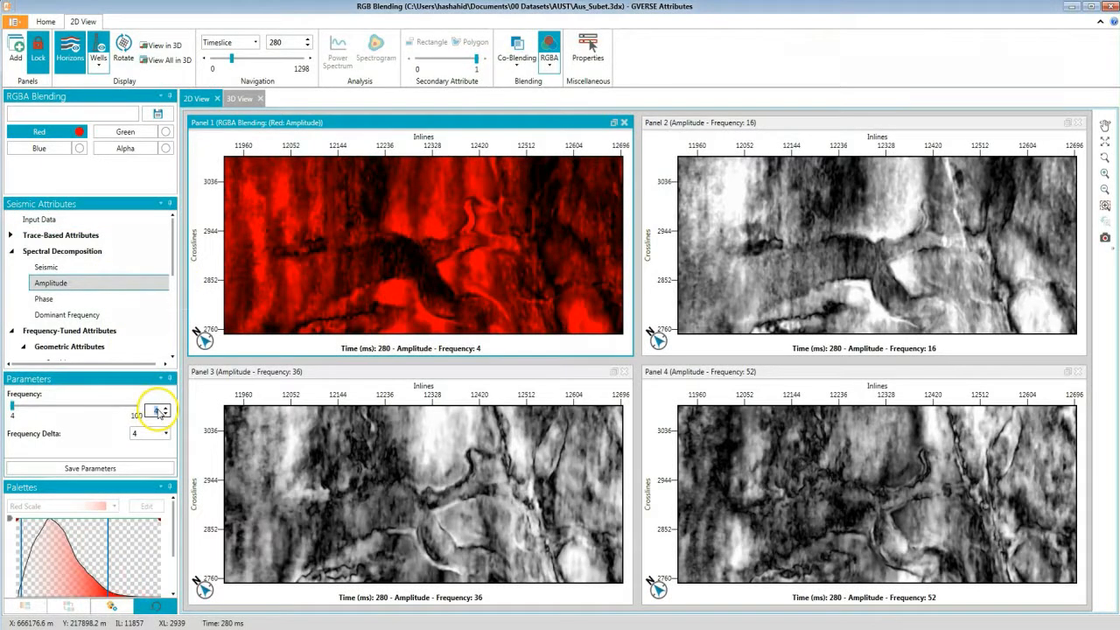
pyautogui.press('Return')
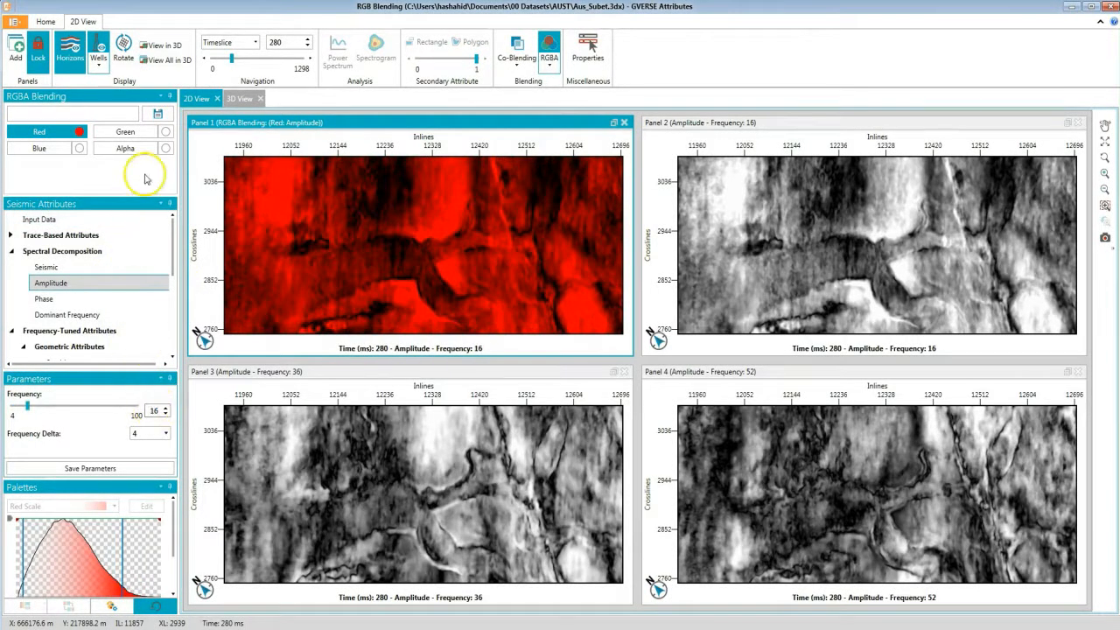
# Assign Amplitude at frequency 36 to the green channel of the RGBA blend and enable it.
pyautogui.click(125, 131)
pyautogui.click(51, 283)
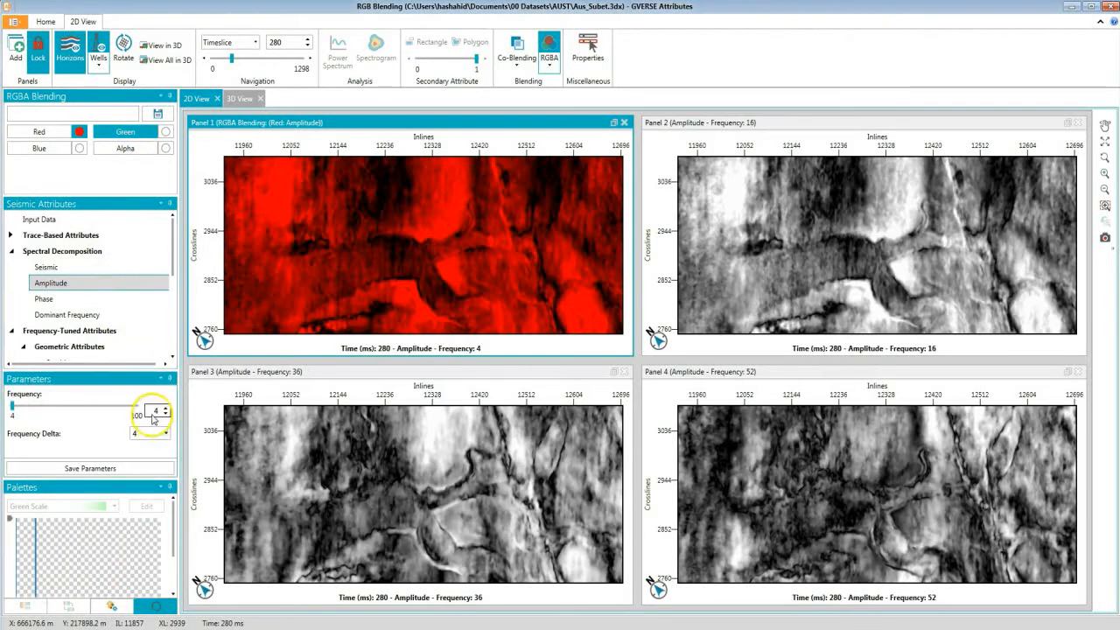
pyautogui.press('Return')
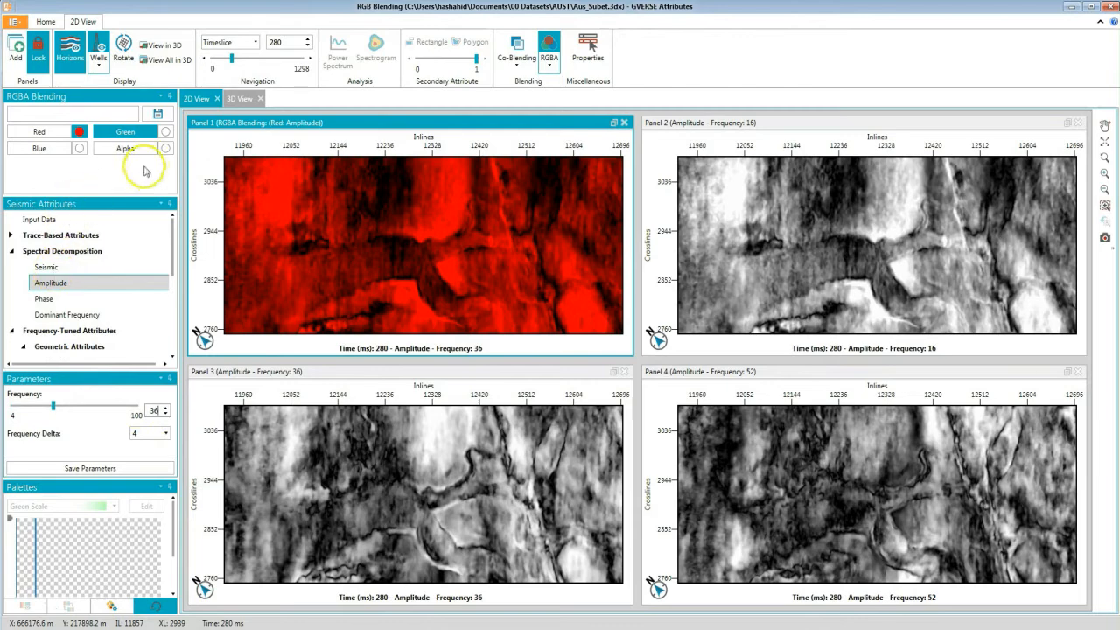
pyautogui.click(166, 132)
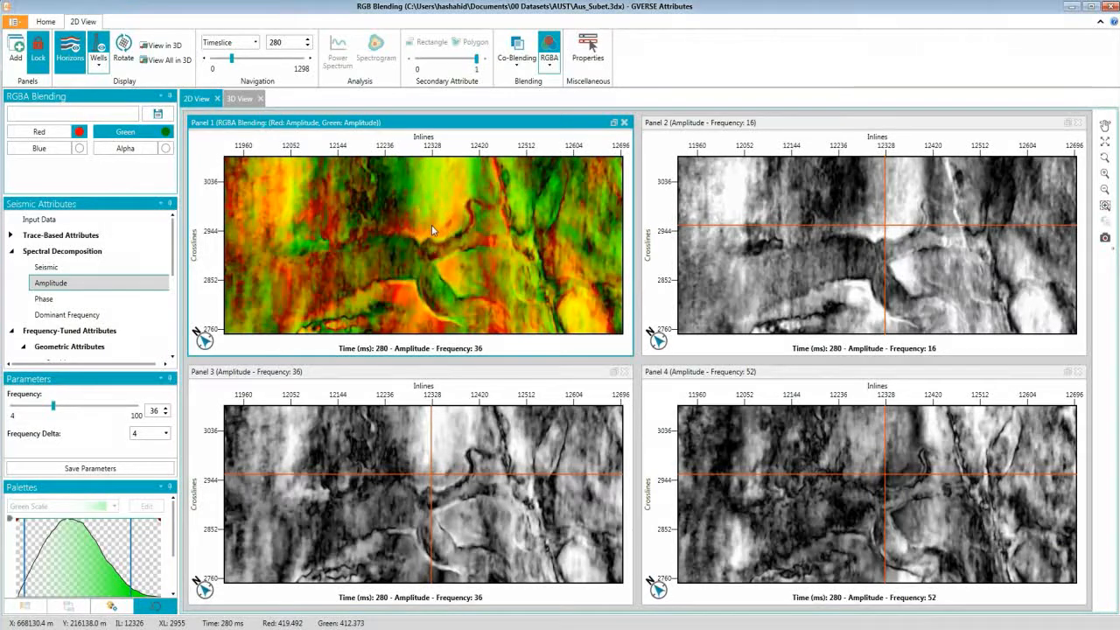
# Assign Amplitude at frequency 52 to the blue channel of the RGBA blend and enable it.
pyautogui.click(39, 148)
pyautogui.click(77, 282)
pyautogui.click(157, 416)
pyautogui.write('52')
pyautogui.press('Return')
pyautogui.click(79, 148)
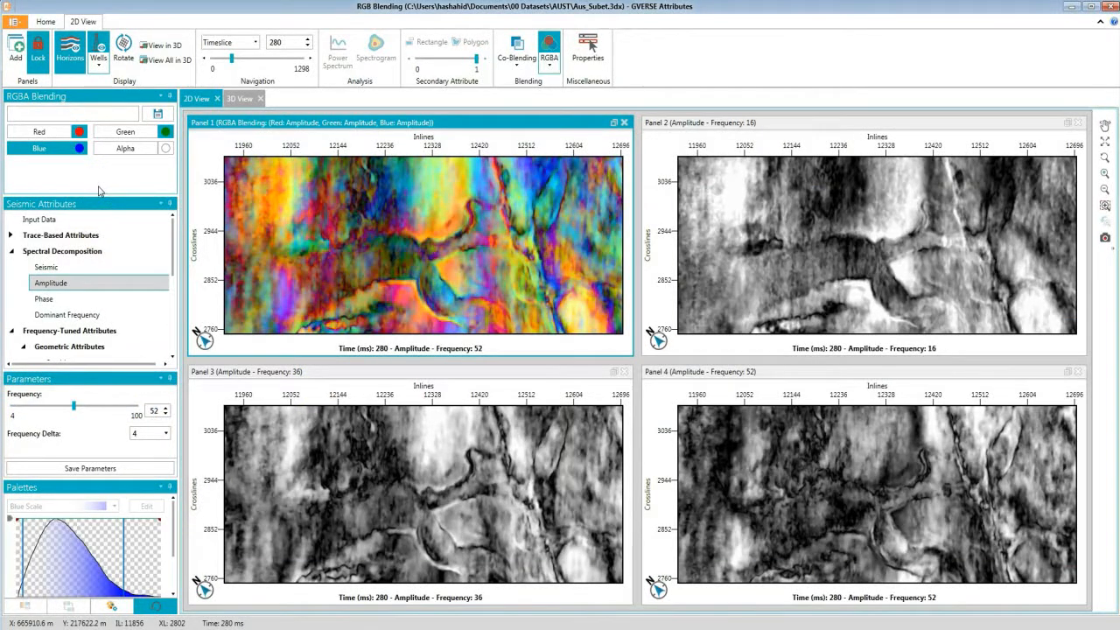
# Assign the ESP attribute with frequency range 16–48 to the alpha channel and enable it.
pyautogui.moveTo(293, 246); pyautogui.dragTo(530, 244)
pyautogui.scroll(3, 505, 257)
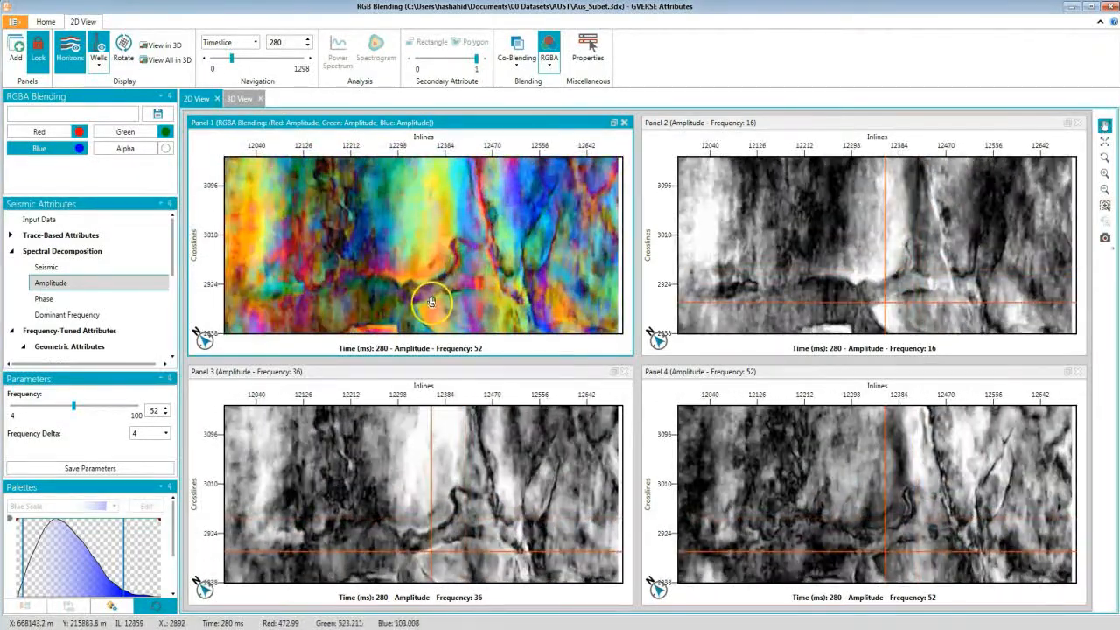
pyautogui.scroll(1, 435, 303)
pyautogui.moveTo(435, 303); pyautogui.dragTo(477, 264)
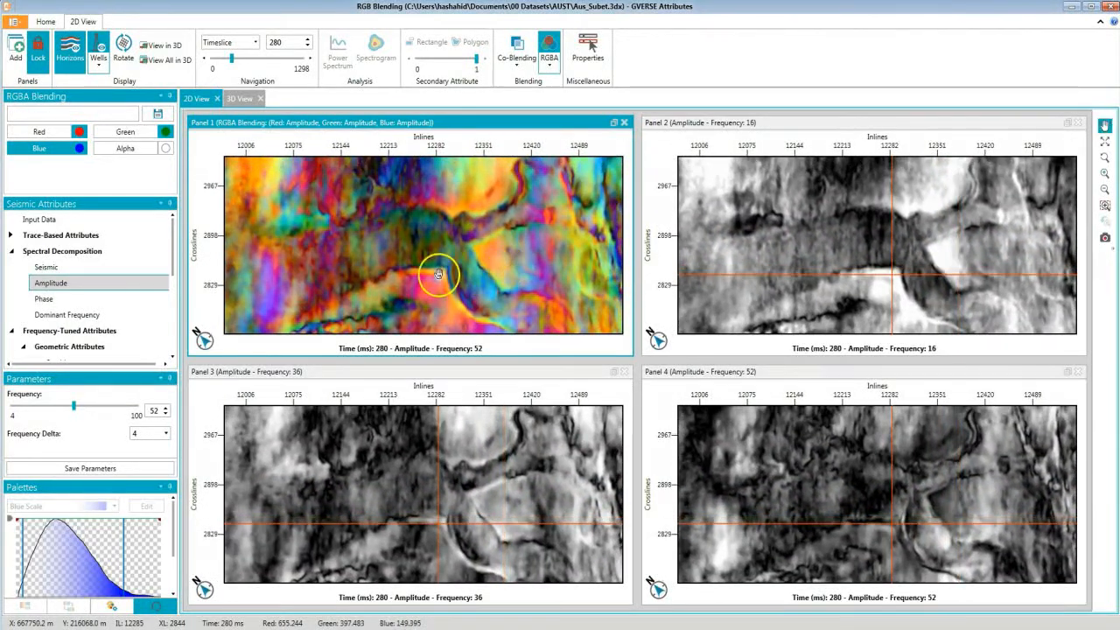
pyautogui.moveTo(438, 275); pyautogui.dragTo(444, 283)
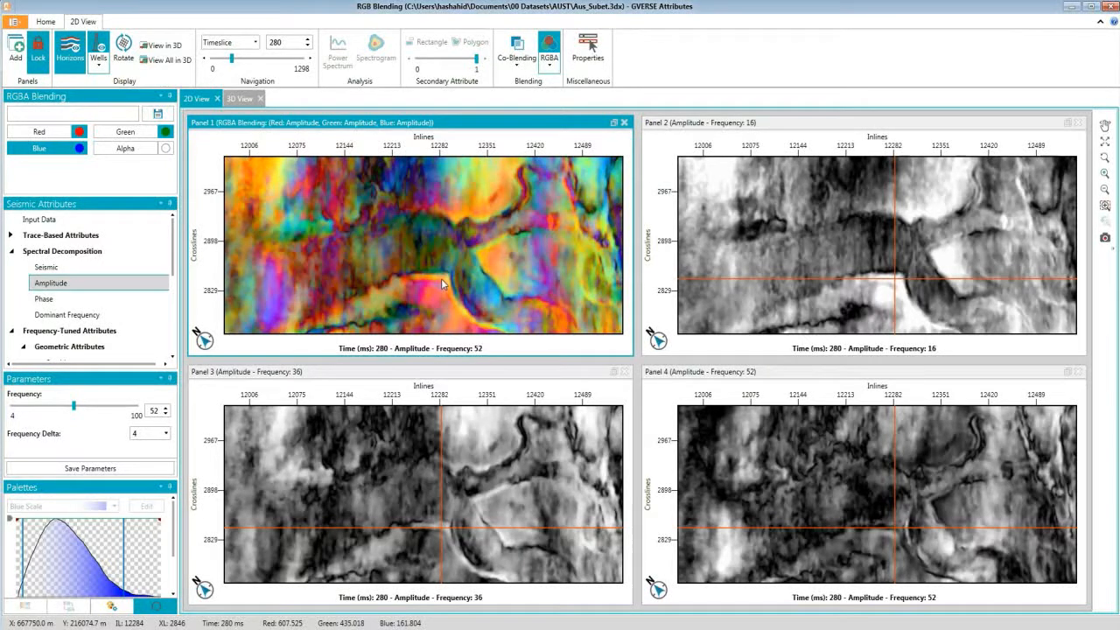
pyautogui.click(139, 148)
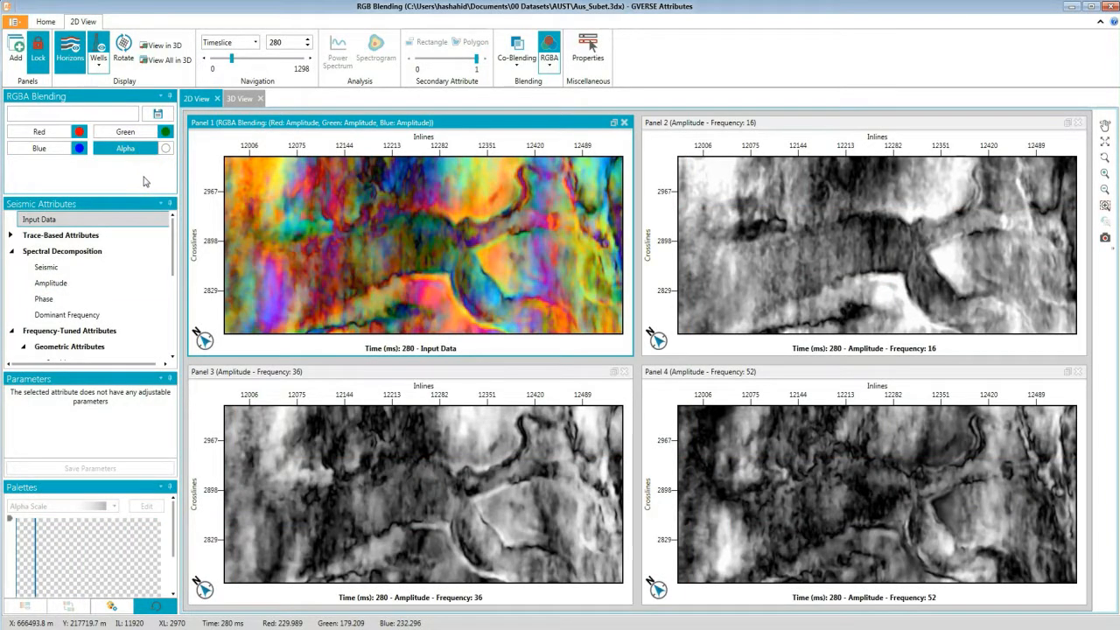
pyautogui.scroll(-3, 145, 298)
pyautogui.click(137, 327)
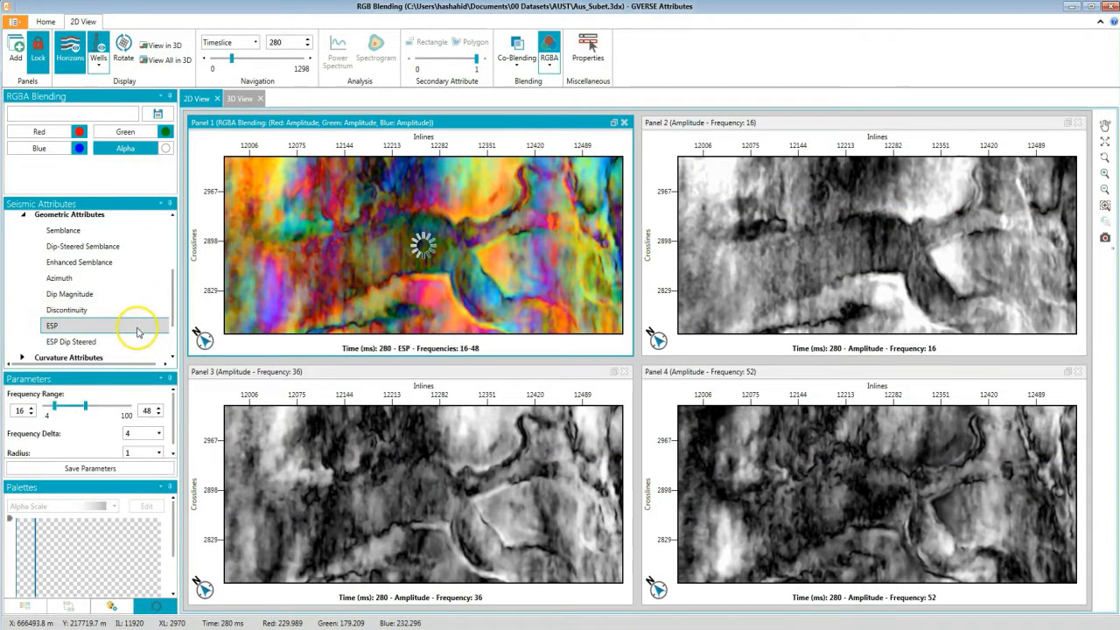
pyautogui.click(168, 151)
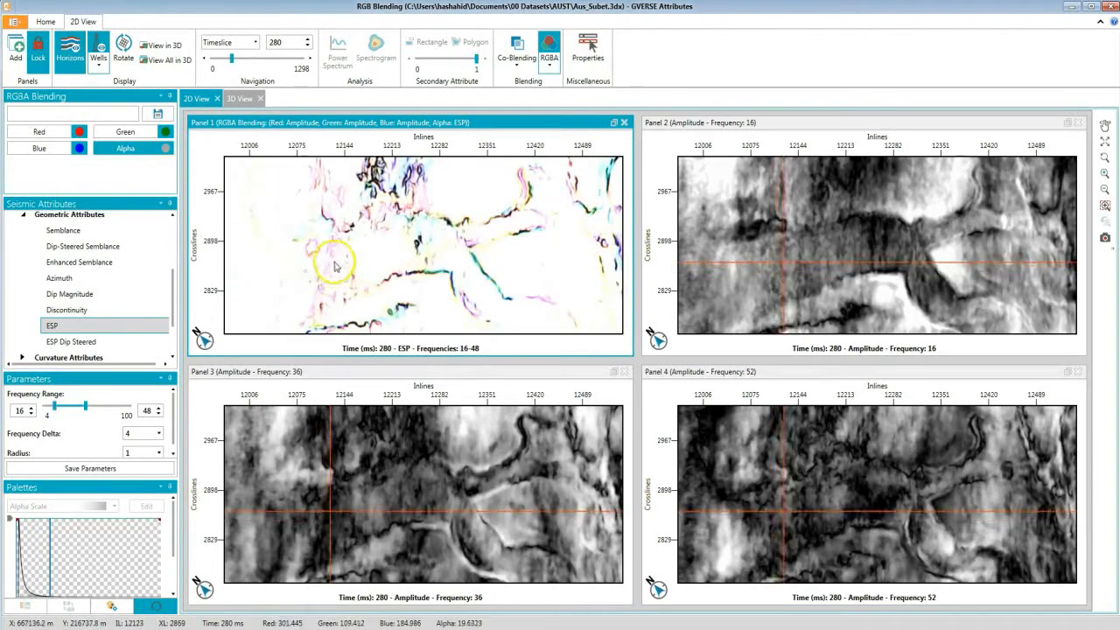
# Disable the alpha channel in the RGBA blend.
pyautogui.scroll(-1, 342, 260)
pyautogui.moveTo(420, 253); pyautogui.dragTo(394, 260)
pyautogui.scroll(1, 394, 260)
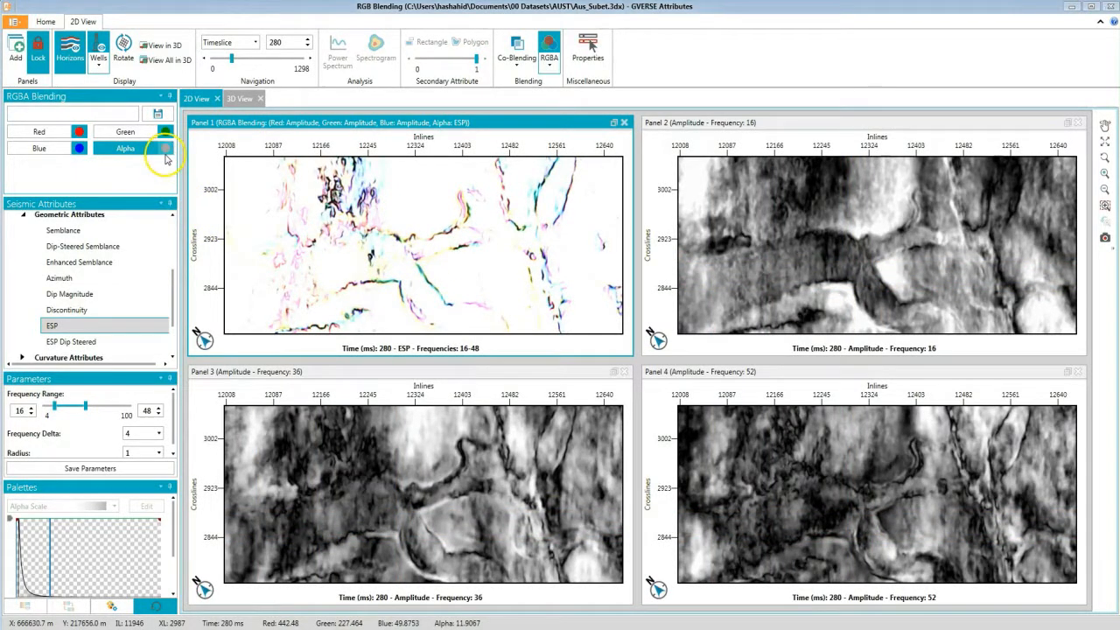
pyautogui.click(165, 154)
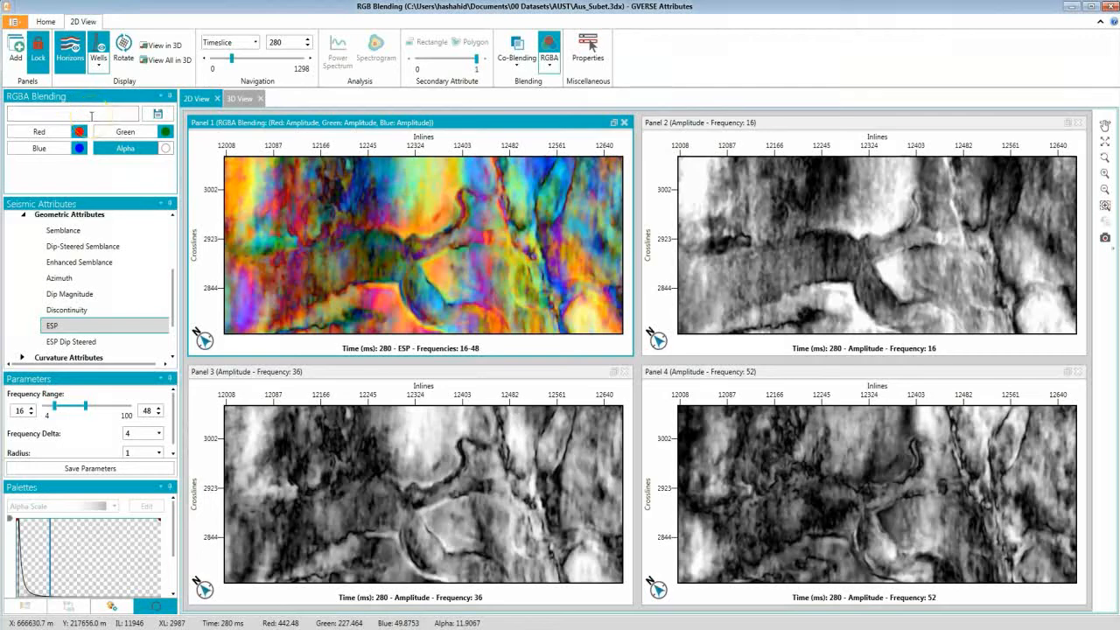
# Switch to the 3D view and apply the RGB Channel RGBA blend to the seismic volume.
pyautogui.click(240, 98)
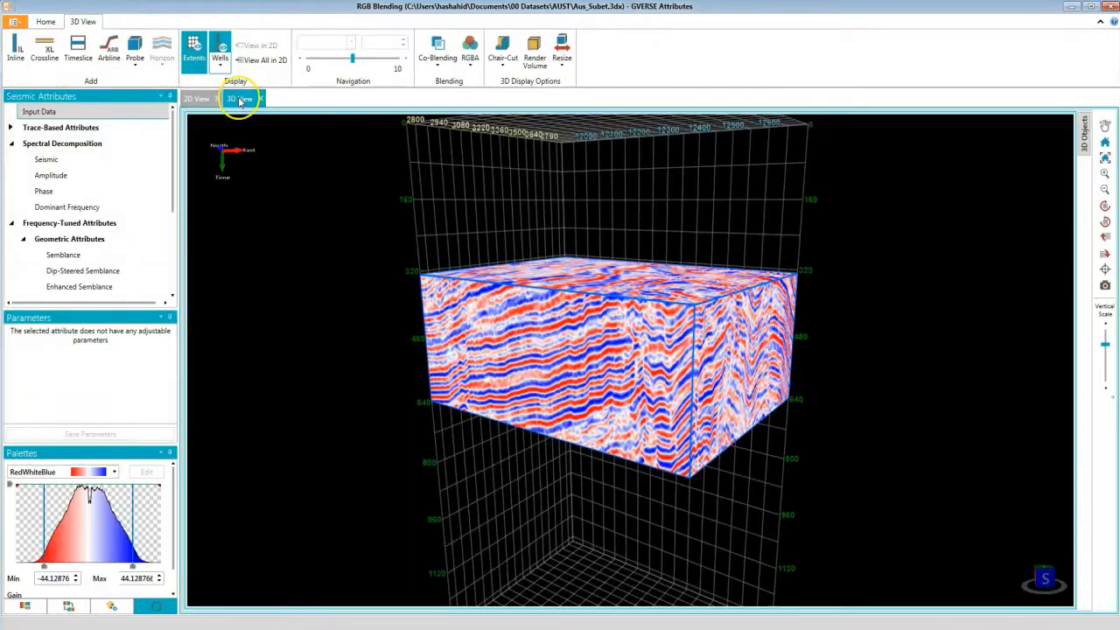
pyautogui.click(470, 63)
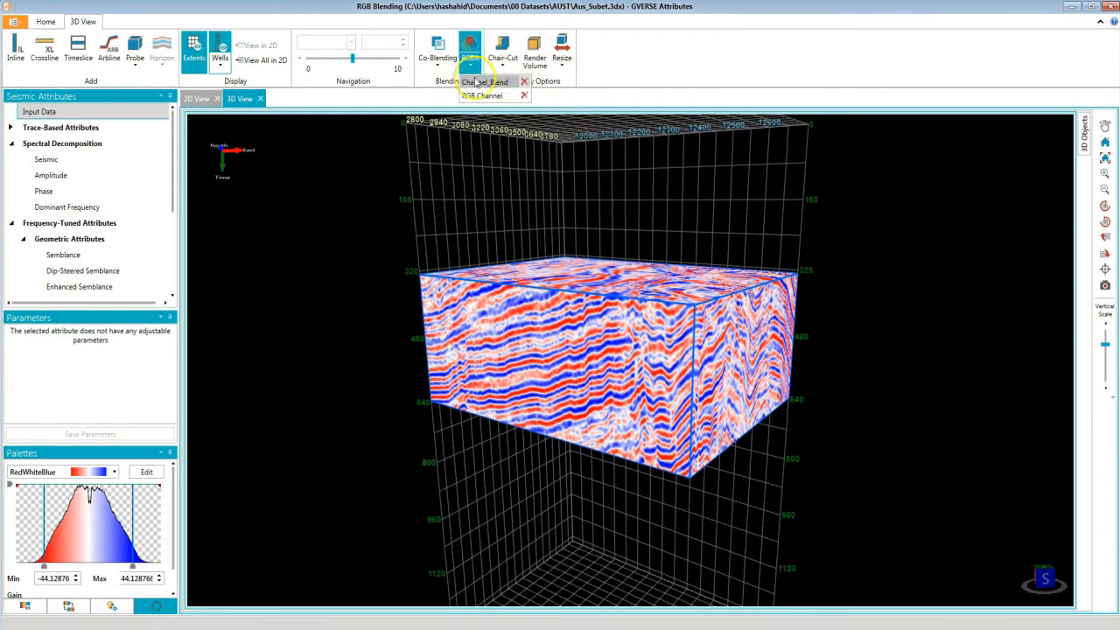
pyautogui.click(482, 96)
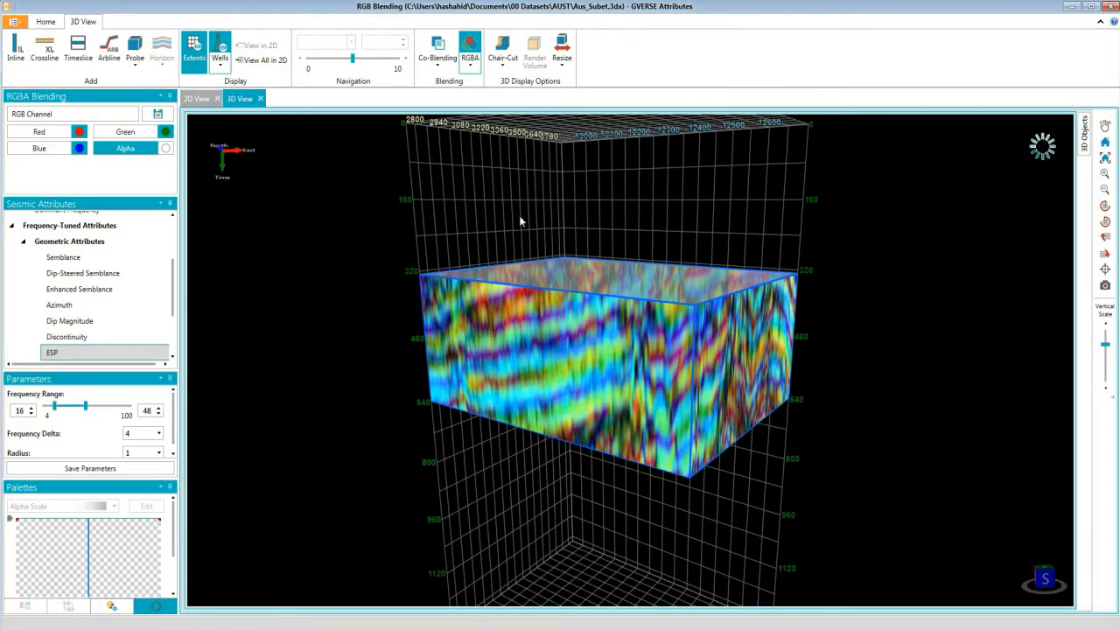
pyautogui.moveTo(519, 217); pyautogui.dragTo(468, 232)
pyautogui.click(610, 269)
pyautogui.moveTo(616, 279); pyautogui.dragTo(732, 378)
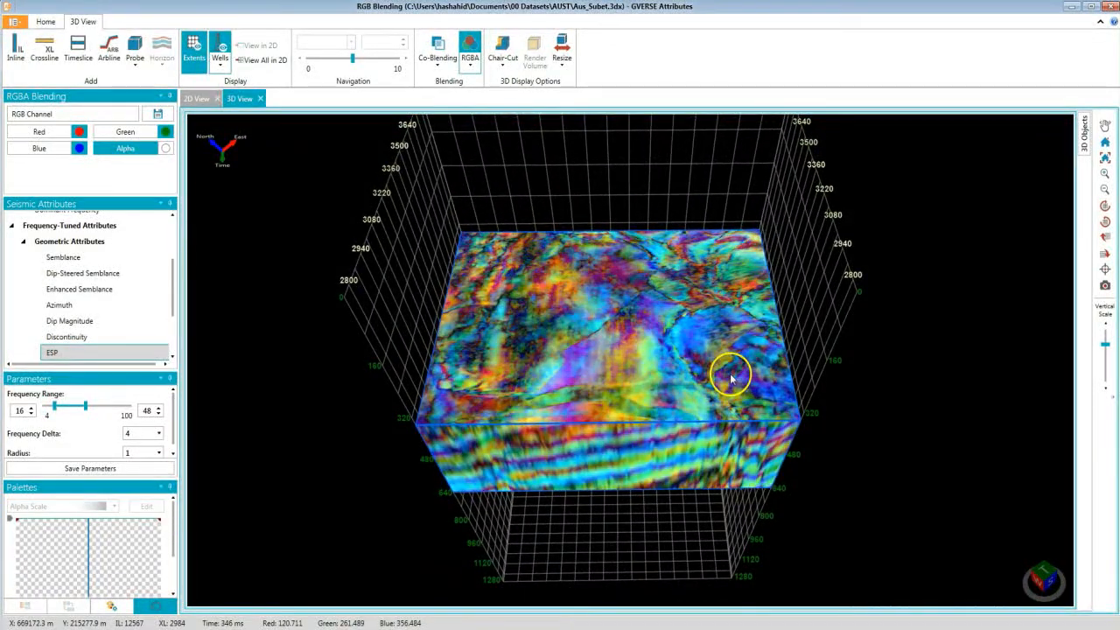